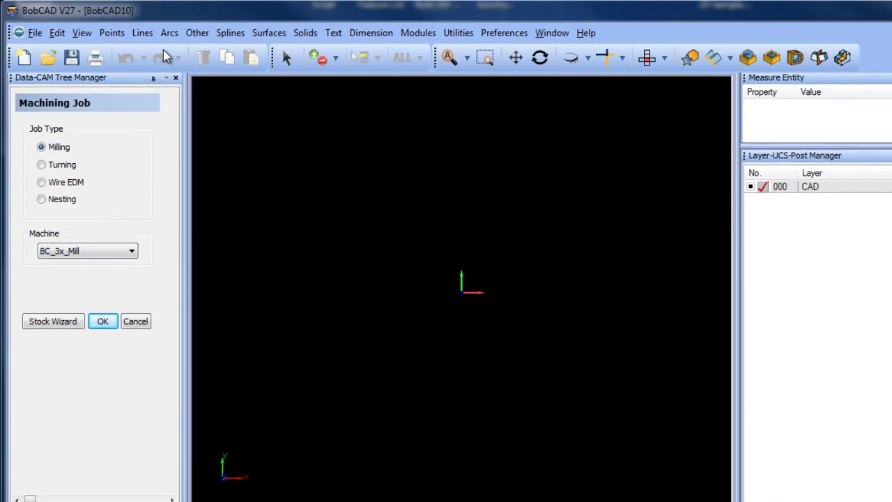
Browse the arc, line and trim option lists without drawing anything.
left_click(150, 28)
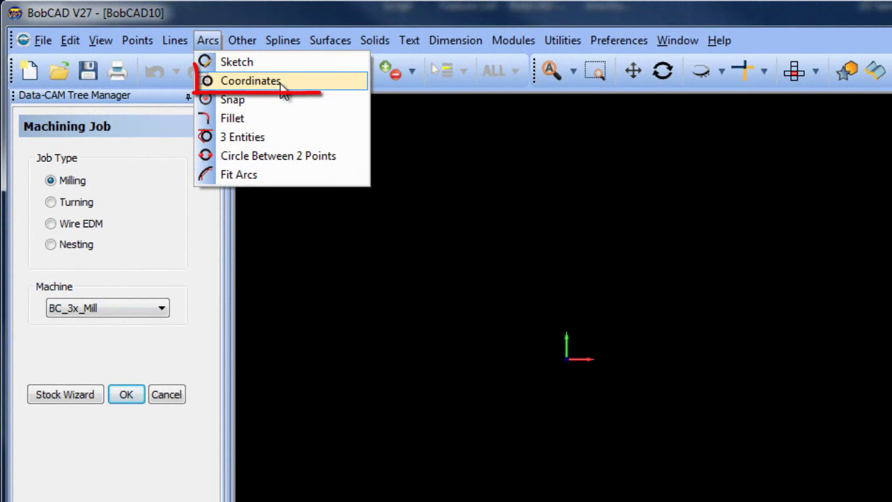
left_click(429, 224)
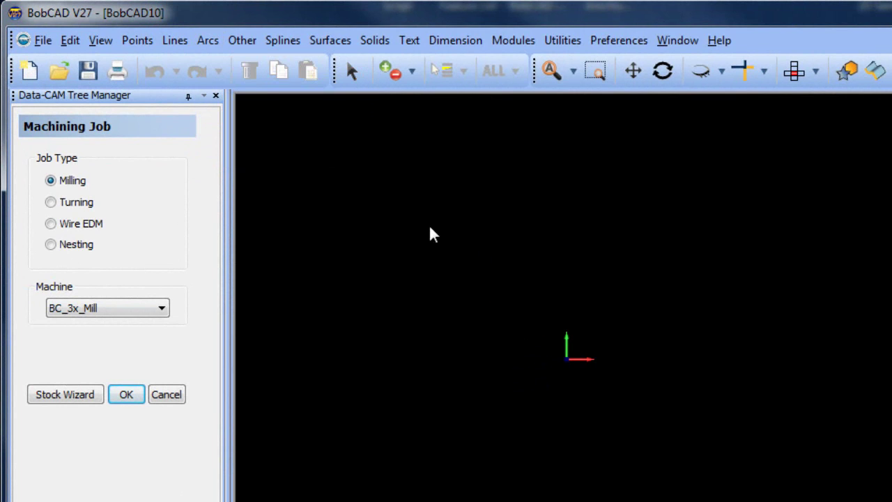
left_click(213, 44)
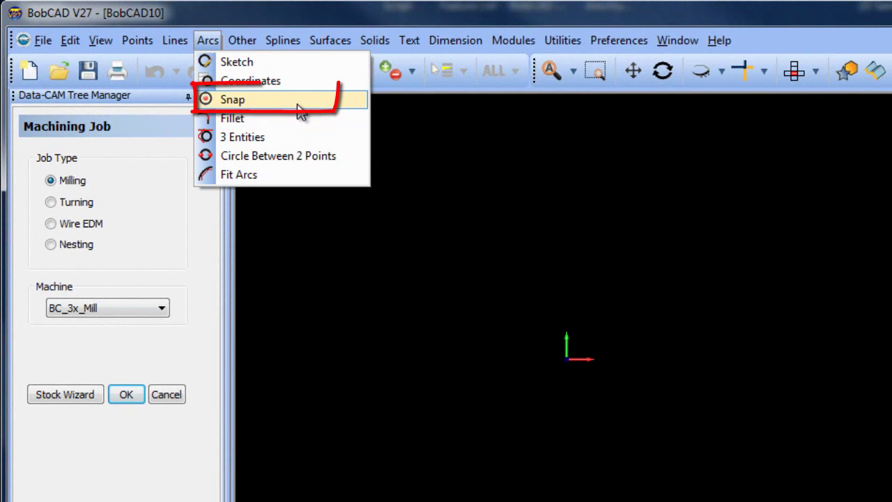
left_click(488, 182)
left_click(180, 42)
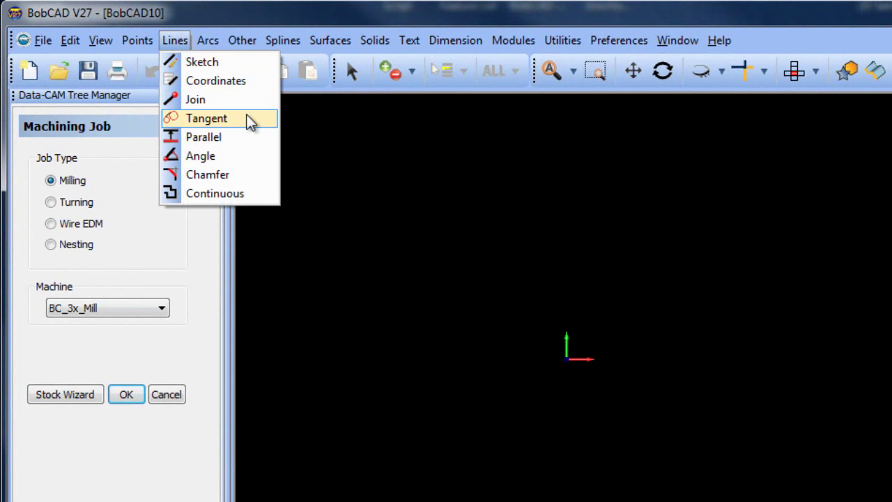
left_click(481, 195)
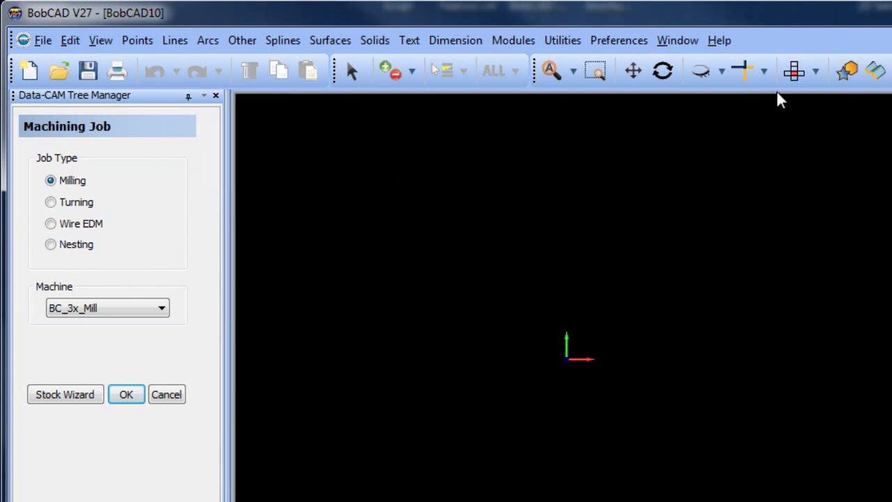
left_click(764, 72)
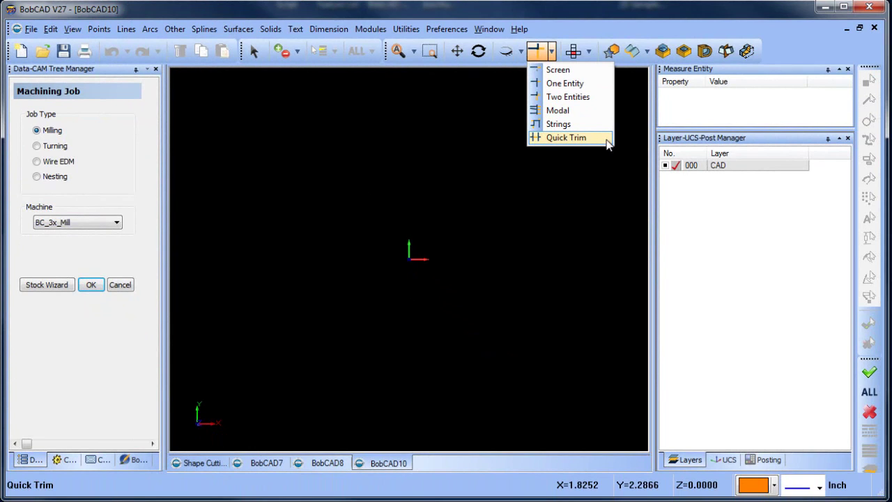
left_click(515, 191)
Draw a 1.5-radius circle at the origin with Arcs > Coordinates.
left_click(149, 29)
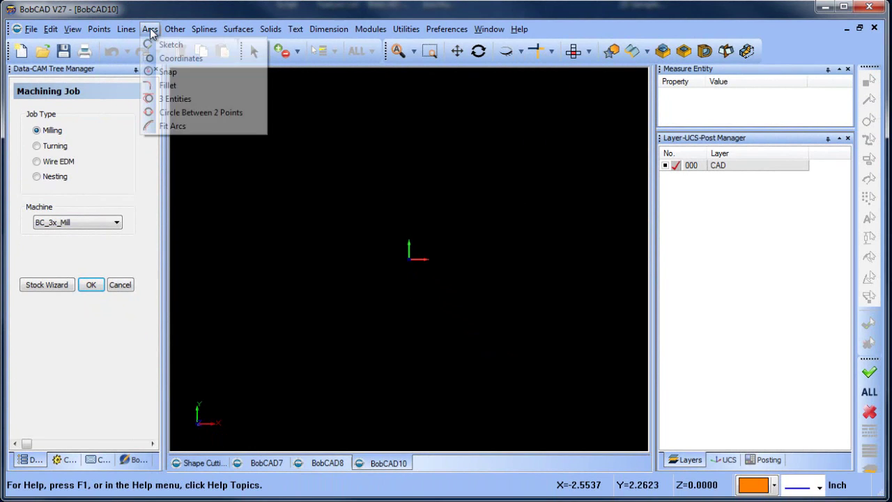
left_click(180, 59)
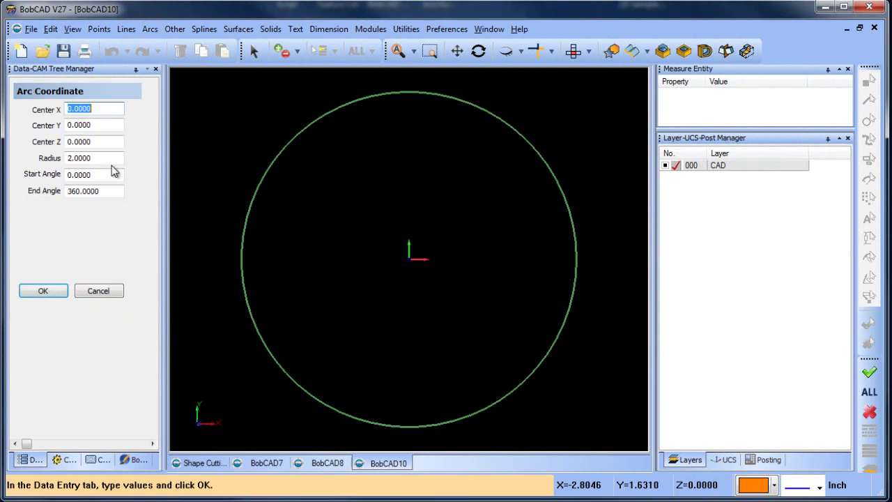
left_click_drag(110, 158, 22, 159)
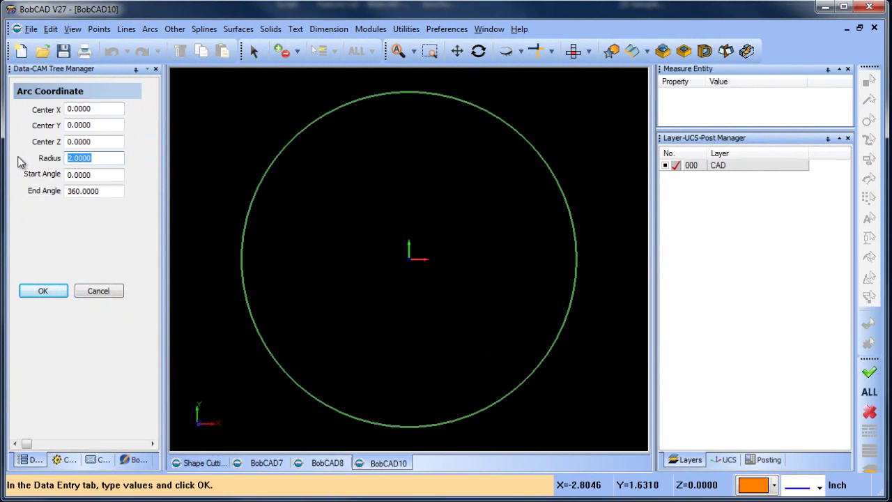
type("1.5")
left_click(42, 291)
Add 0.5-radius circles centred at X 2.5 and X -2.5.
double_click(91, 109)
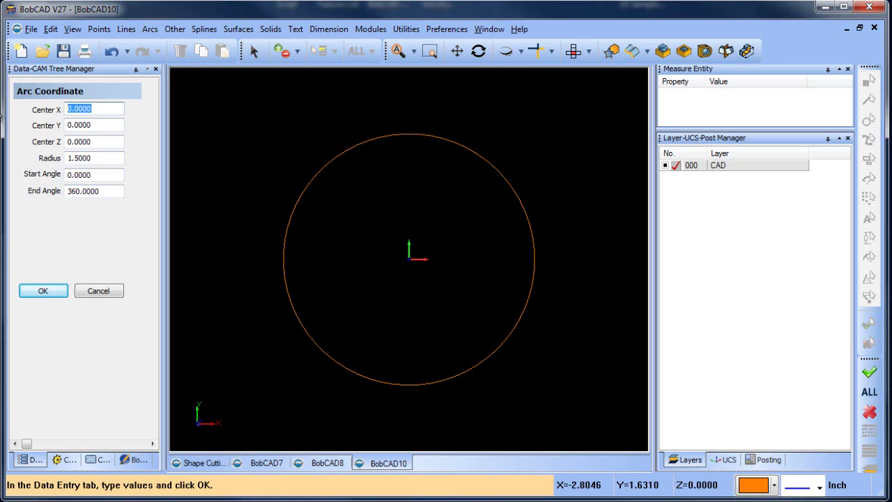
type("2.5")
double_click(104, 157)
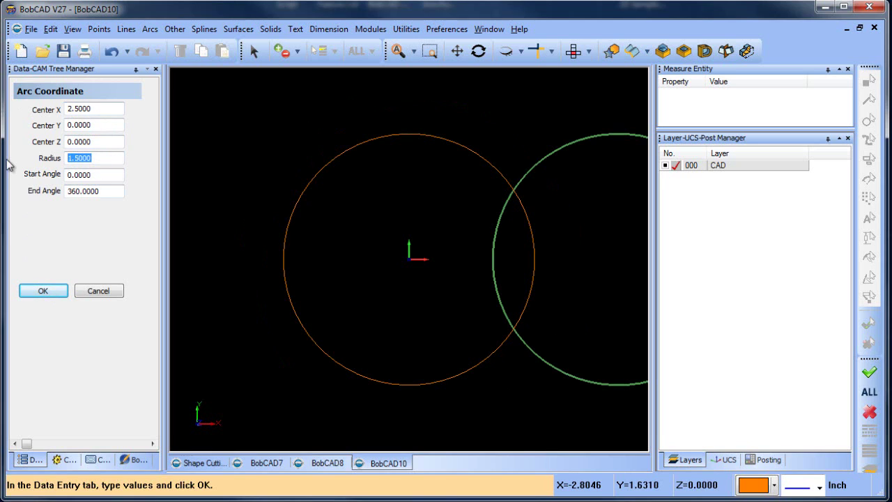
type(".5")
key("Return")
left_click(59, 294)
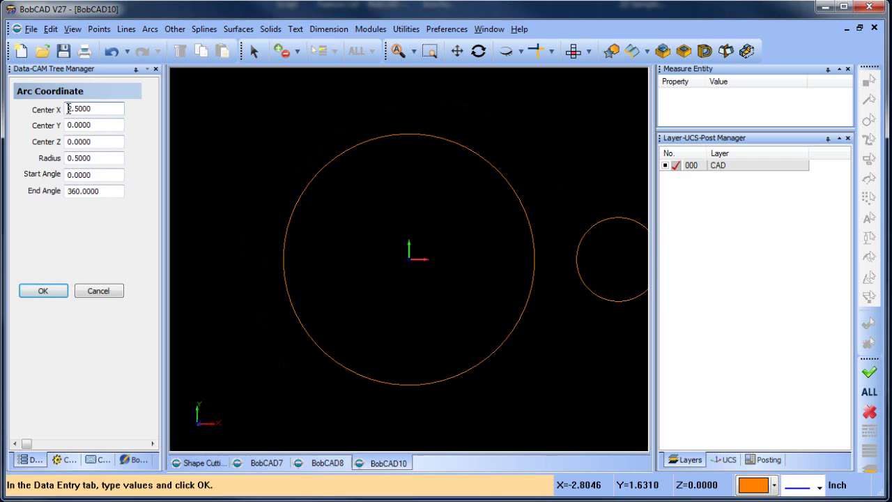
key("Return")
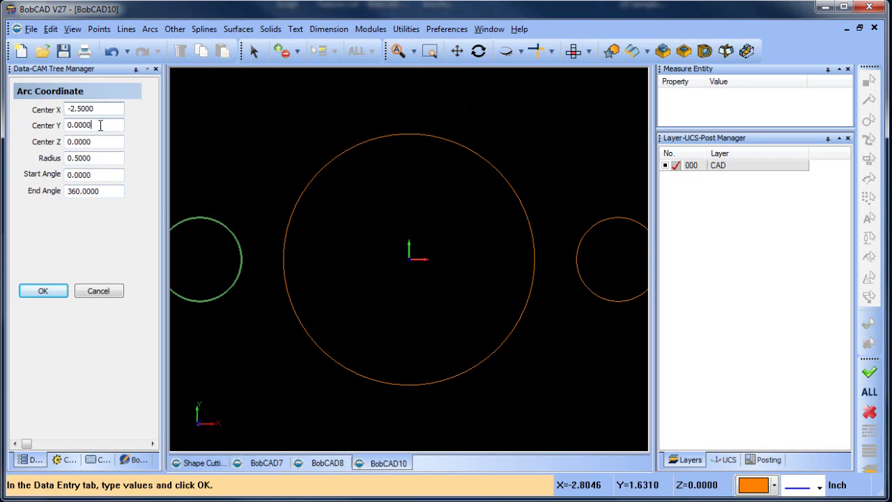
left_click(43, 292)
left_click(98, 291)
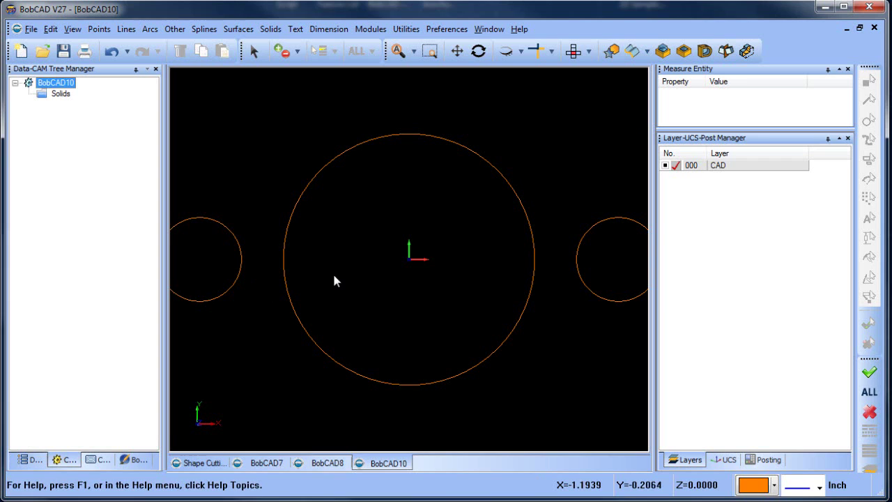
Draw upper tangent lines joining the large circle to both small circles.
scroll(386, 277, "down", 3)
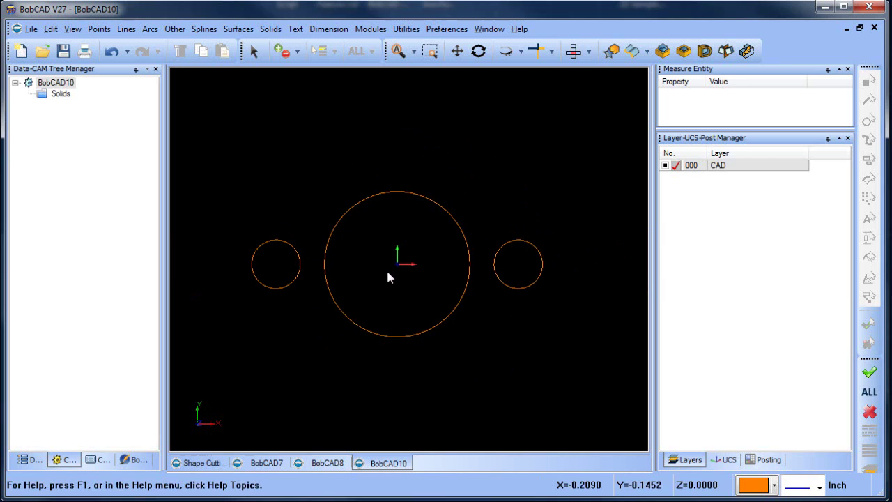
left_click(132, 30)
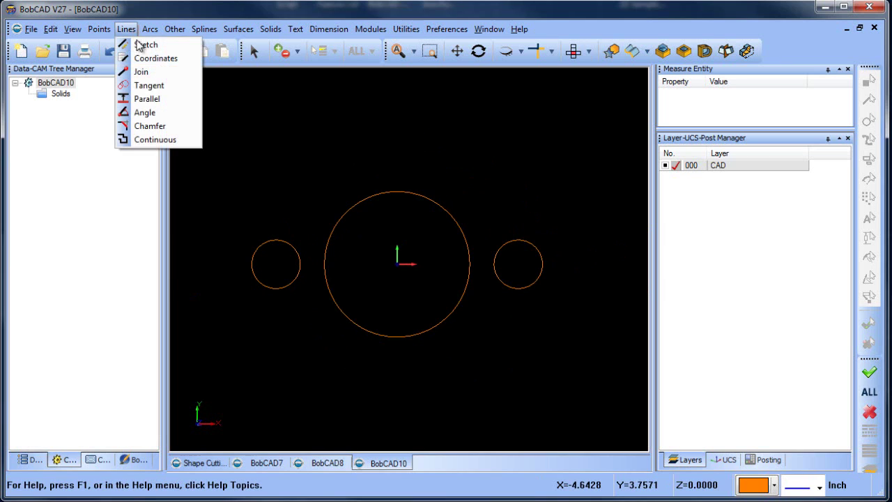
left_click(172, 85)
left_click(271, 240)
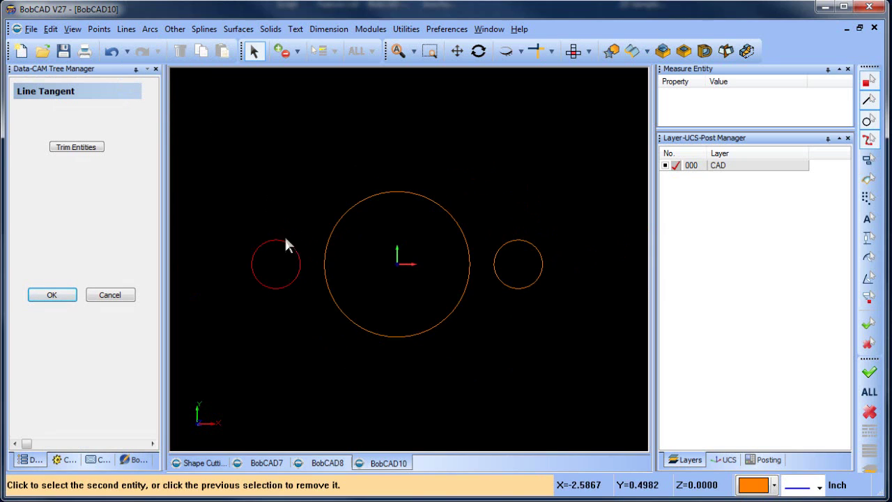
left_click(390, 195)
left_click(422, 199)
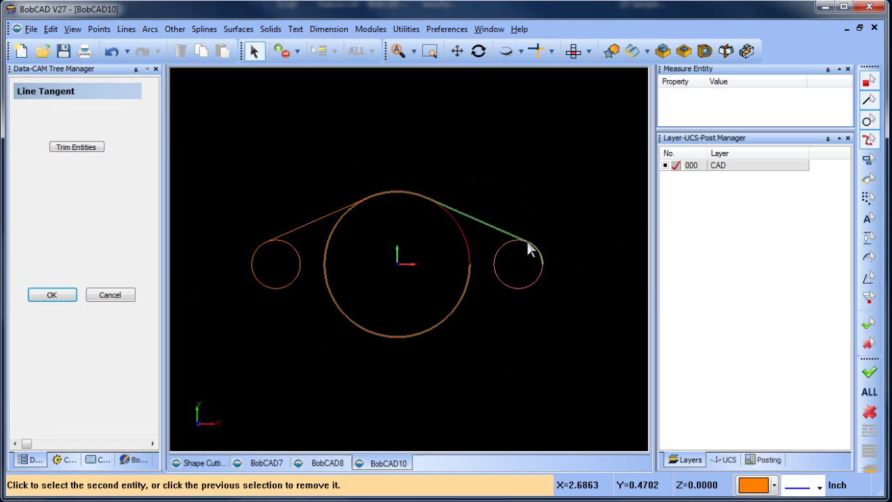
left_click(530, 247)
Draw lower tangent lines joining the large circle to both small circles.
left_click(523, 287)
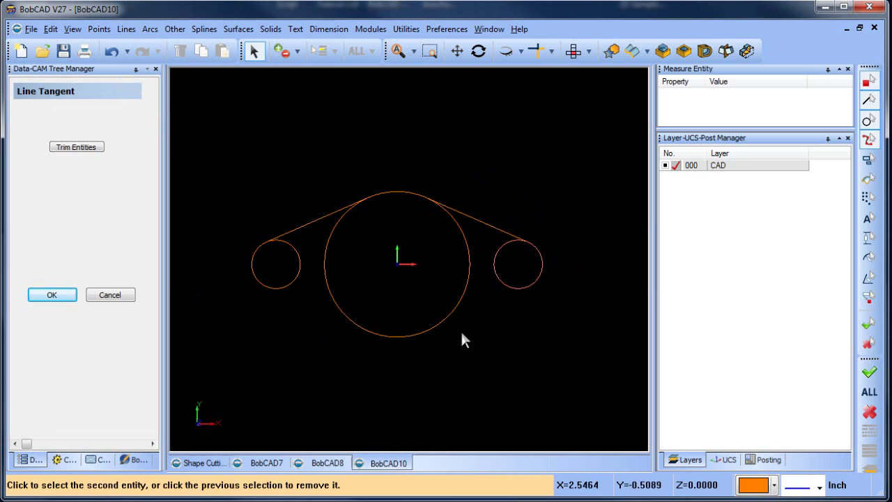
left_click(419, 335)
left_click(388, 336)
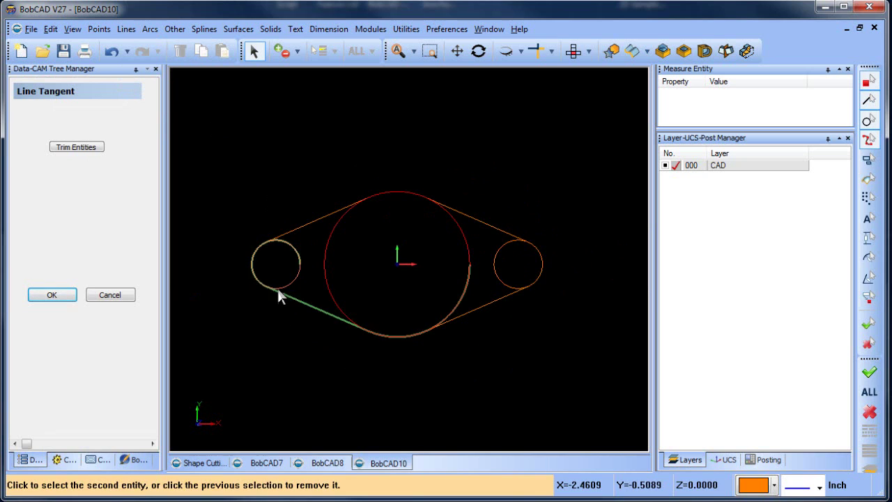
left_click(278, 289)
right_click(271, 151)
left_click(303, 166)
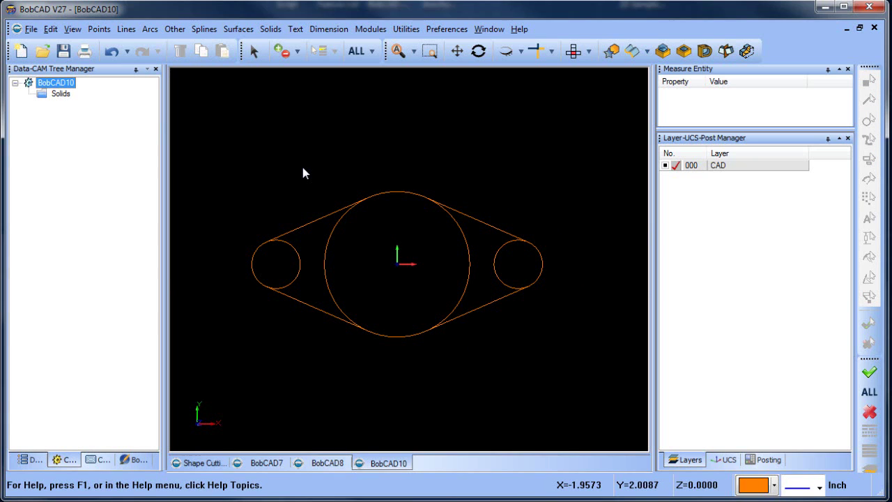
Snap 0.25-radius holes concentric inside both small circles.
left_click(150, 28)
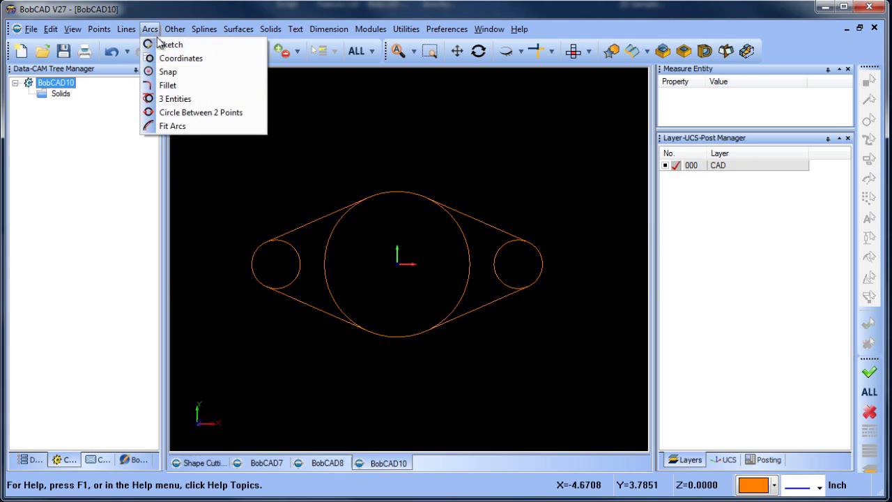
left_click(168, 72)
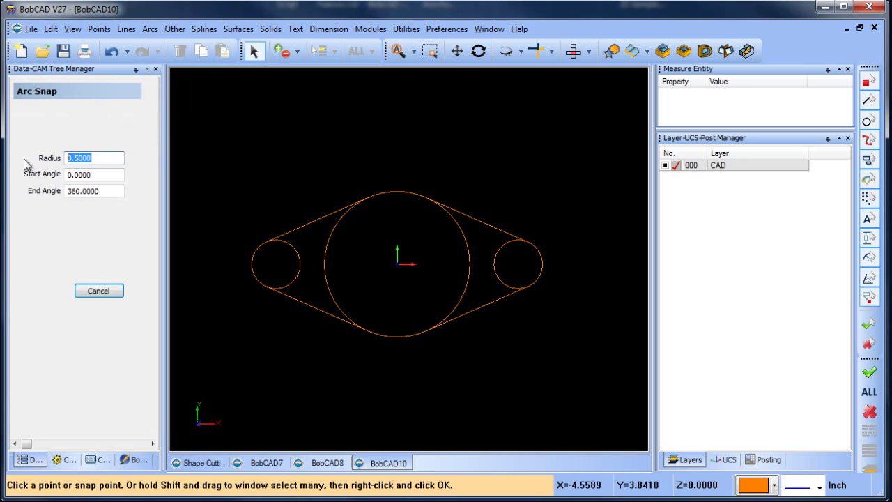
type(".25")
key("Return")
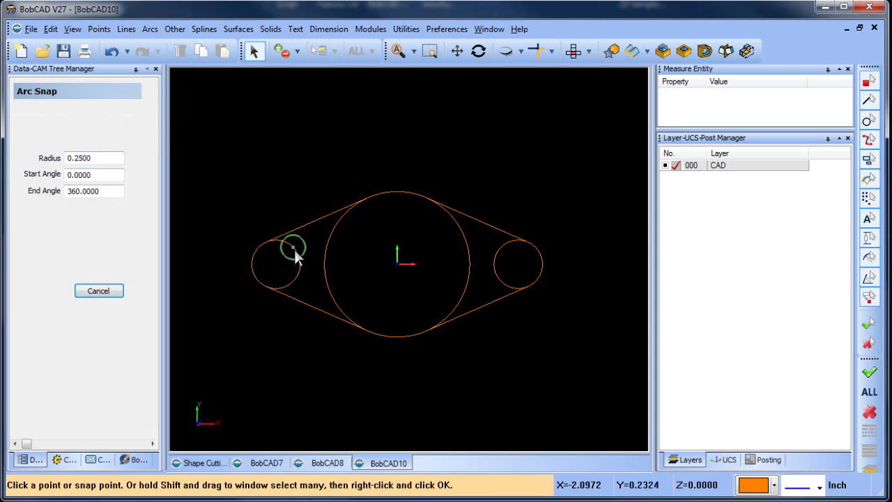
left_click(296, 252)
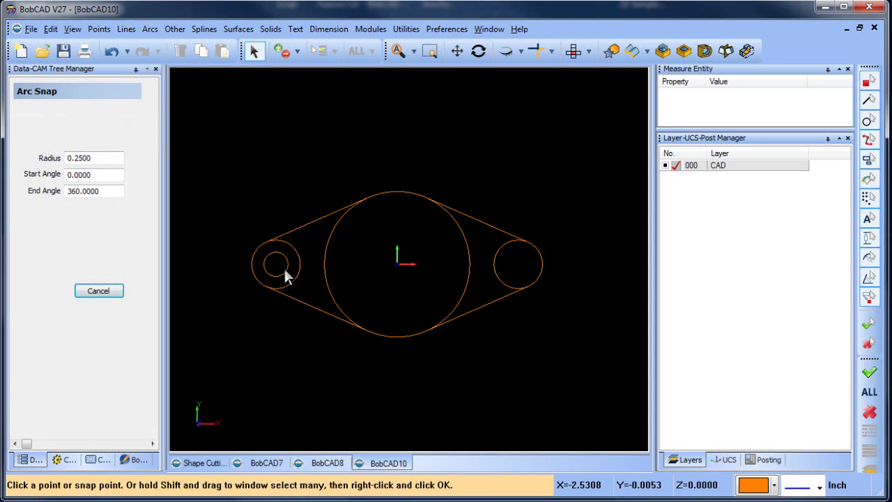
left_click(518, 272)
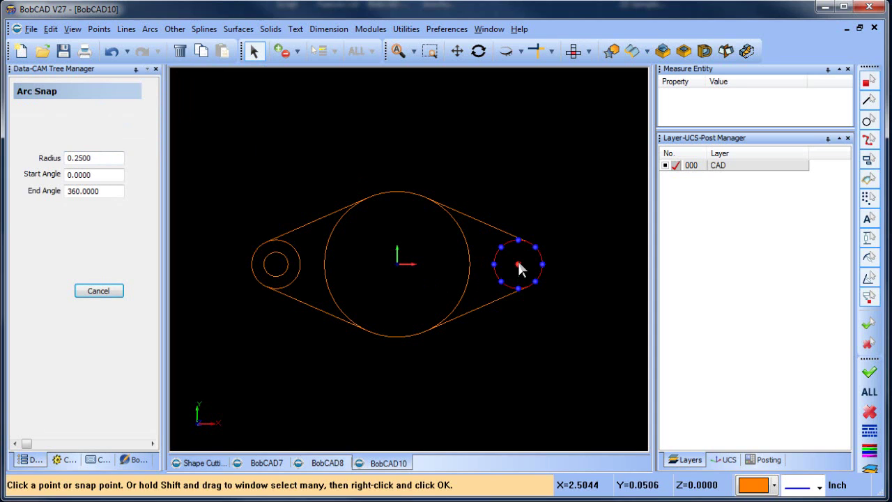
Add a concentric 1.125-radius circle inside the large circle.
left_click_drag(103, 161, 8, 165)
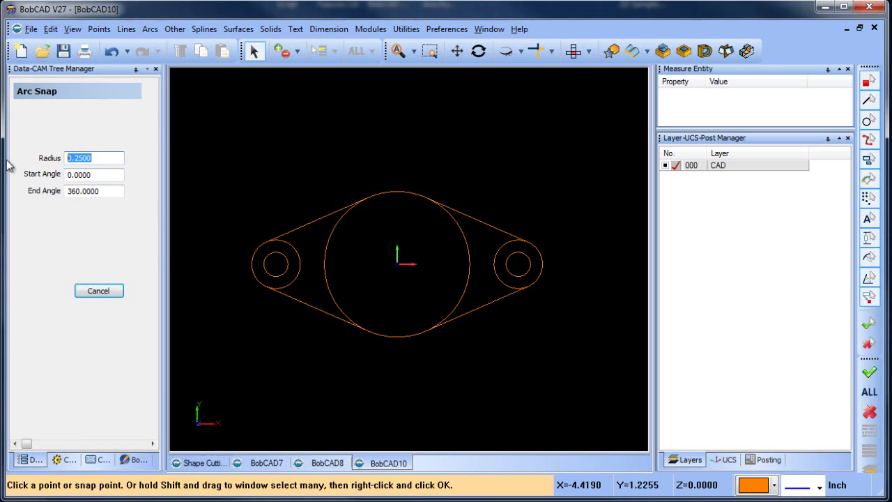
type("1.125")
key("Return")
left_click(382, 276)
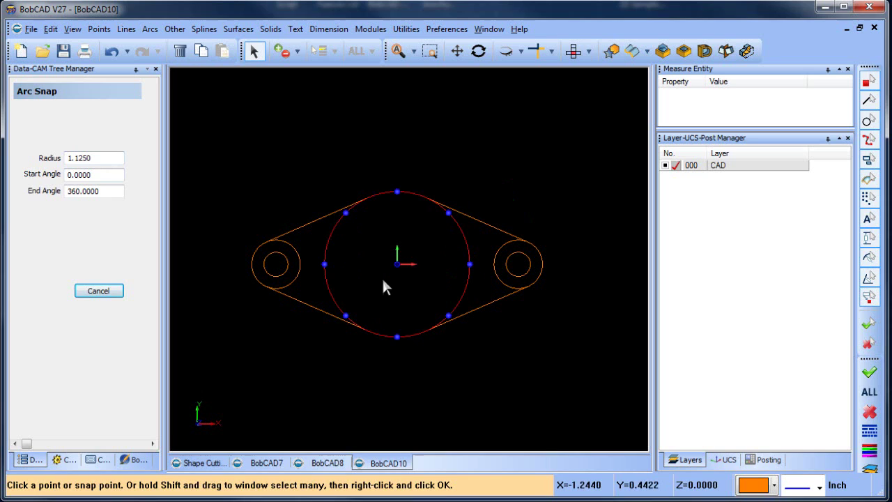
left_click(401, 272)
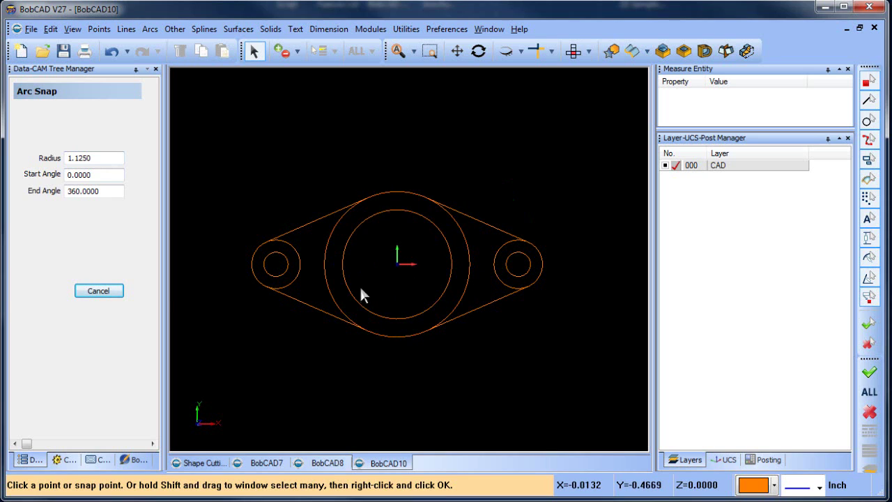
left_click(99, 292)
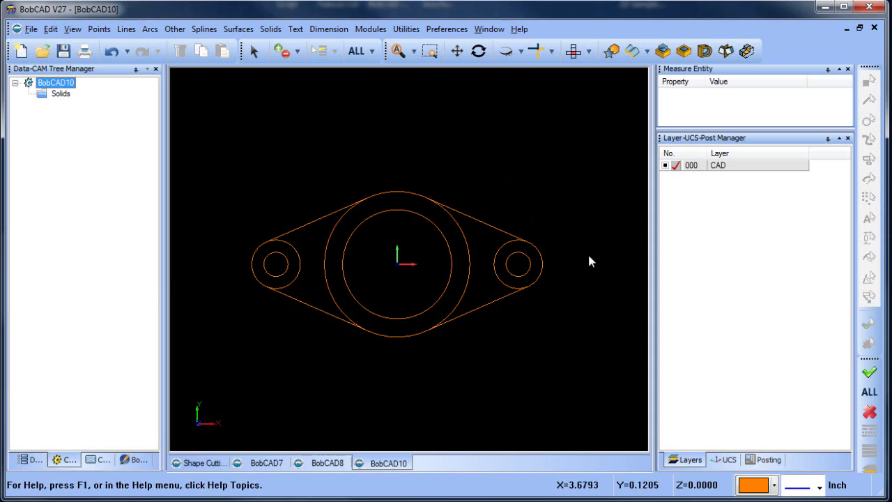
Quick Trim the big circle's left and right arcs and both boss rings' inner arcs.
left_click(552, 51)
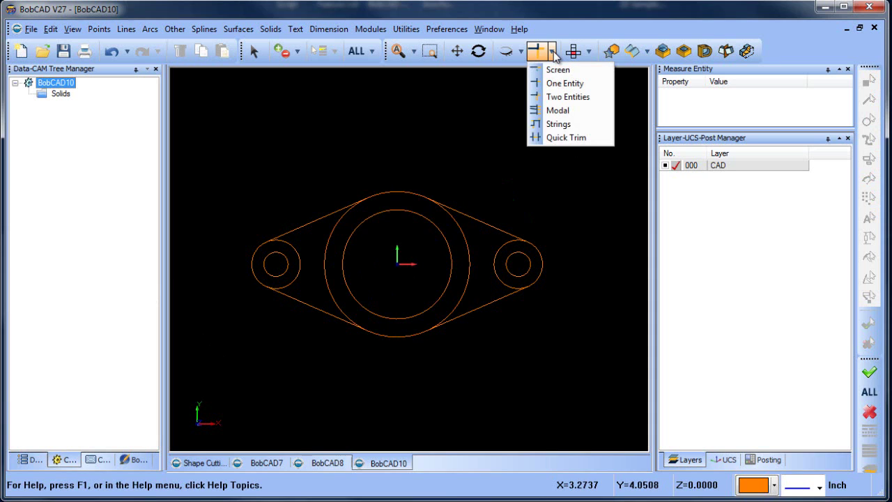
left_click(568, 138)
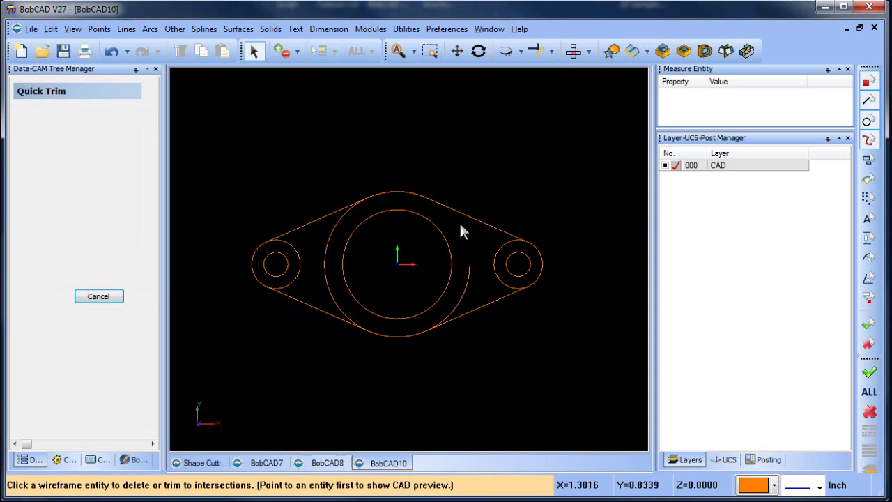
left_click(467, 276)
left_click(496, 277)
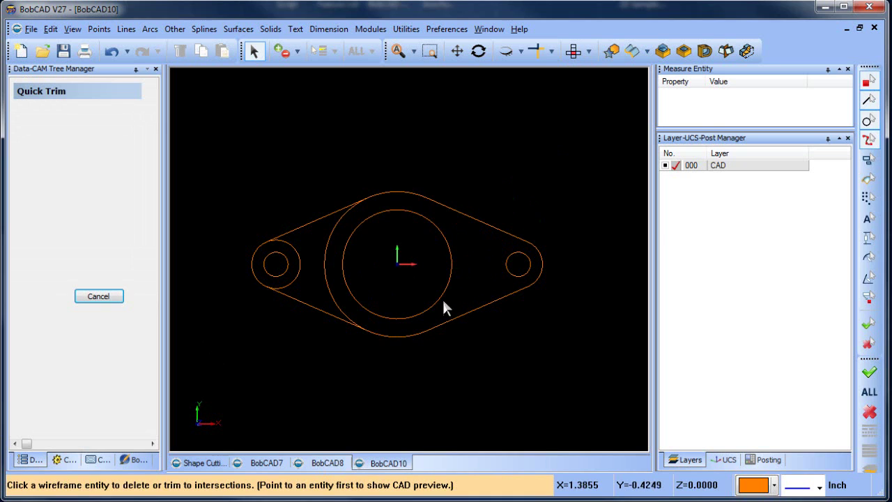
left_click(337, 301)
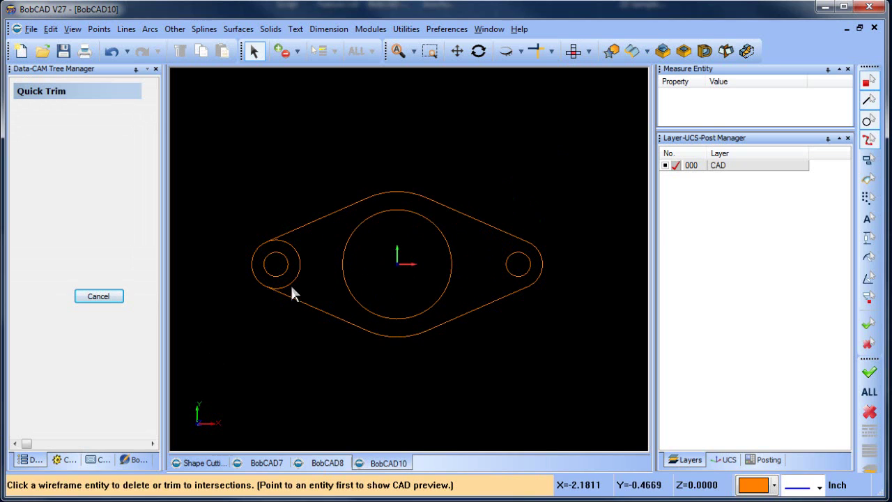
left_click(294, 249)
right_click(293, 147)
left_click(370, 172)
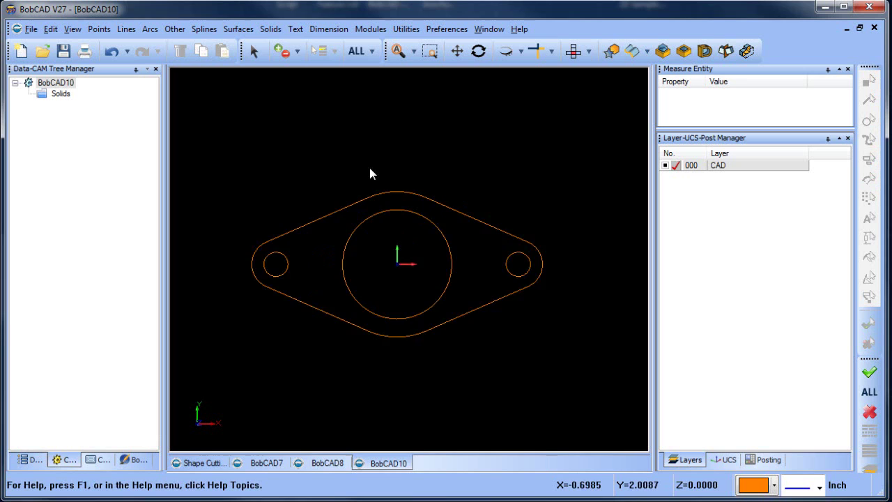
scroll(370, 174, "down", 2)
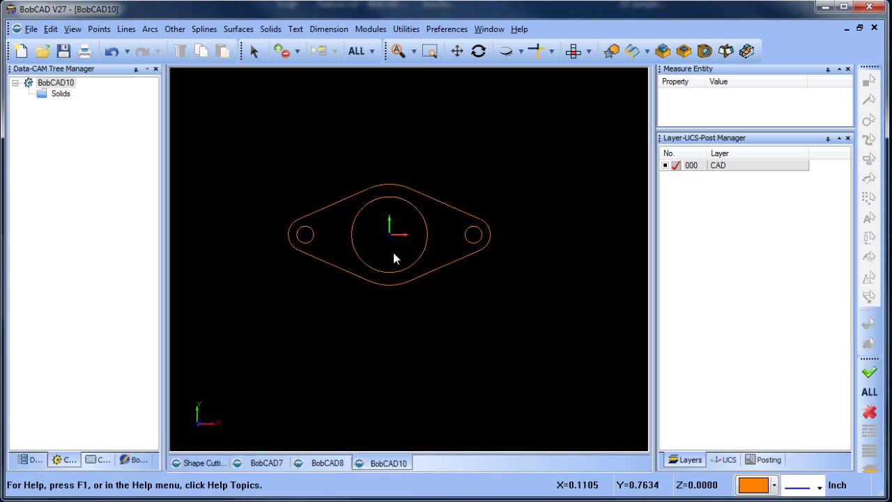
Window-select the whole flange in BobCAD10 and copy it to the clipboard.
left_click(330, 463)
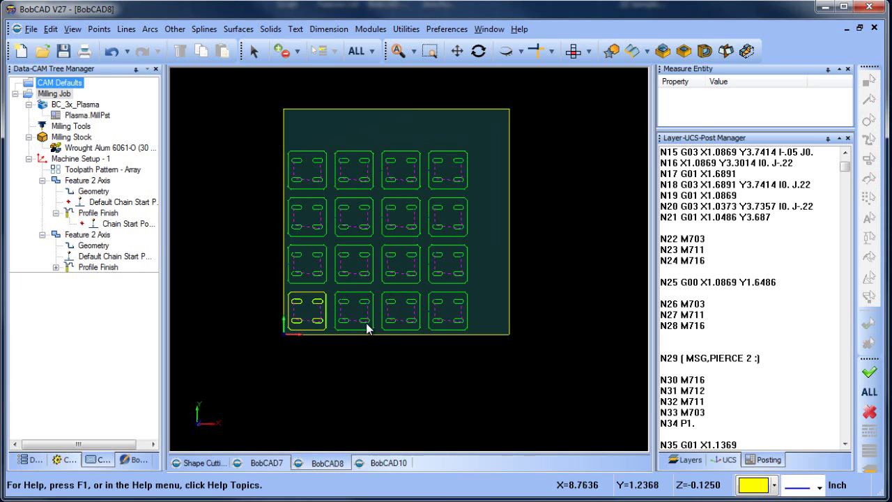
left_click(387, 463)
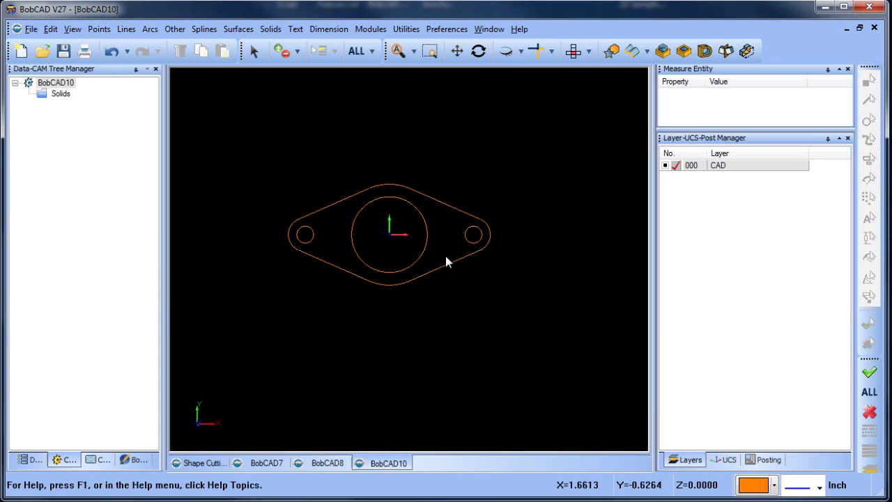
left_click(254, 51)
left_click_drag(257, 133, 521, 318)
left_click(51, 28)
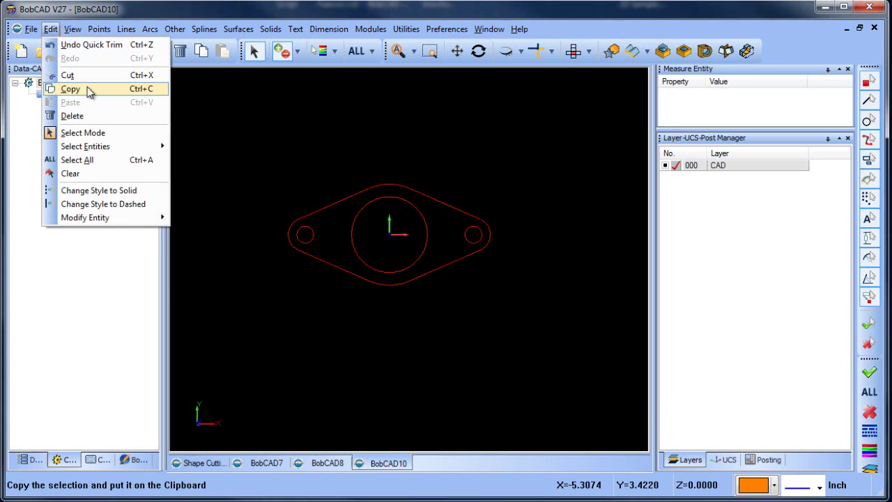
left_click(84, 89)
Clear the selection and switch to the BobCAD8 nest drawing.
right_click(276, 106)
left_click(296, 128)
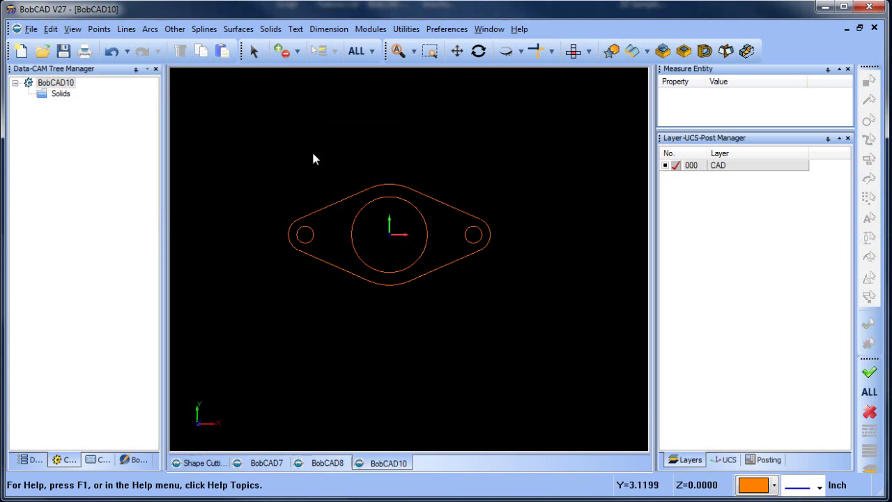
left_click(328, 462)
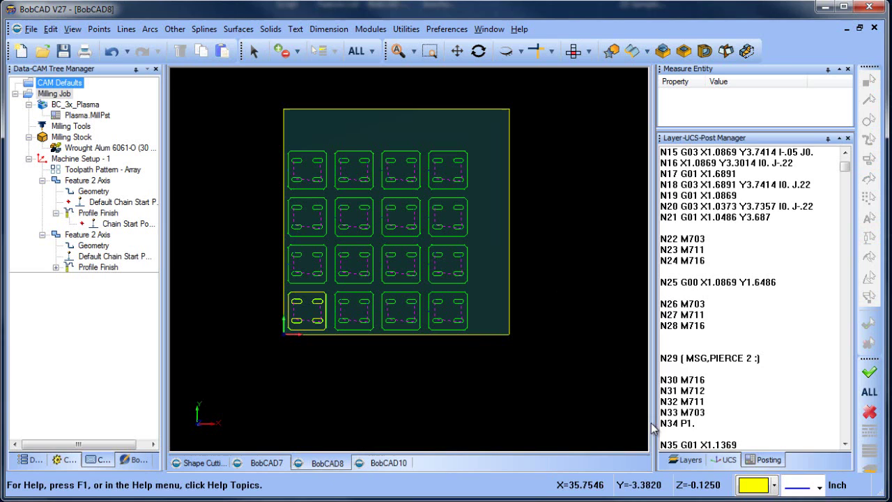
Add layer 002 as the current layer and hide the CAD and Stock layers.
left_click(689, 460)
right_click(747, 178)
left_click(762, 184)
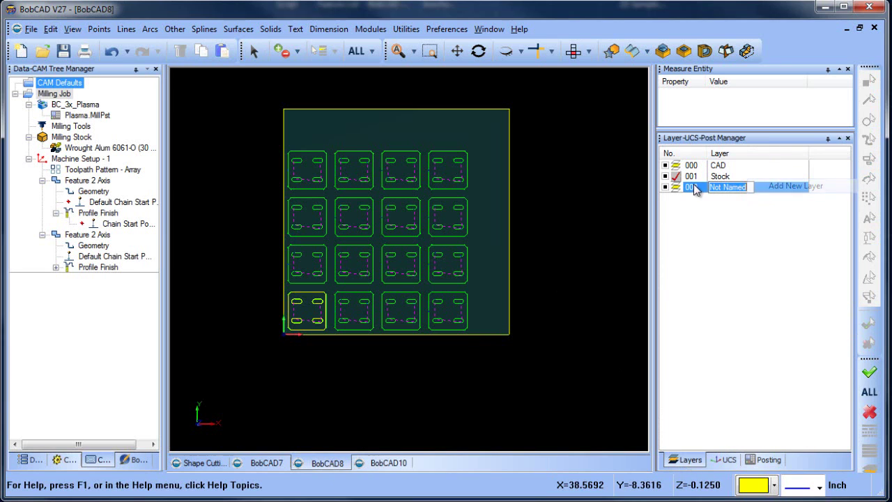
left_click(676, 186)
left_click(666, 176)
left_click(666, 165)
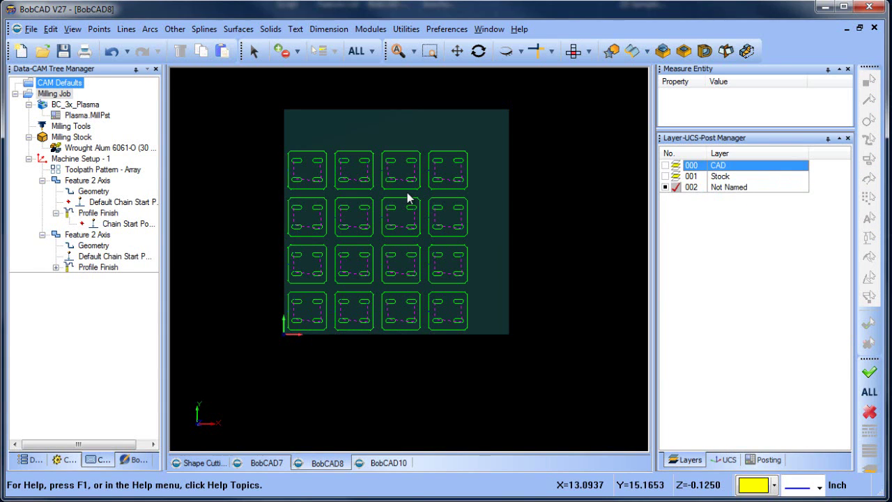
Paste the copied flange into the nest drawing.
left_click(50, 28)
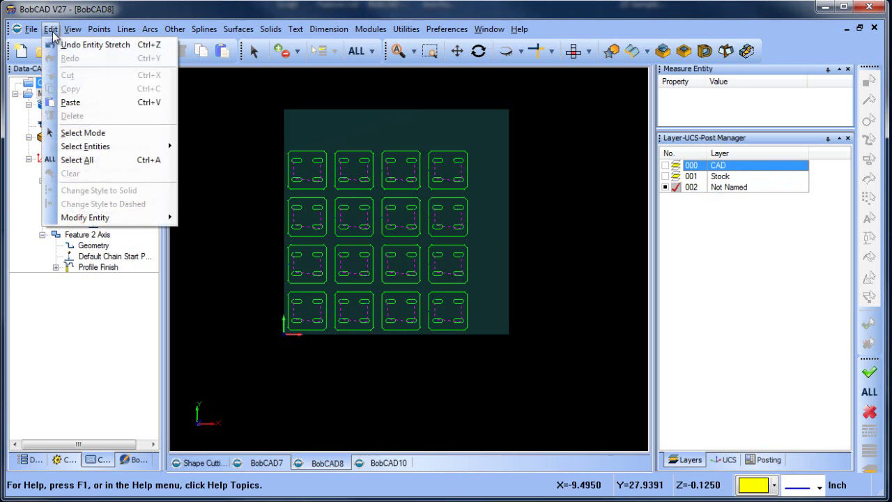
left_click(69, 102)
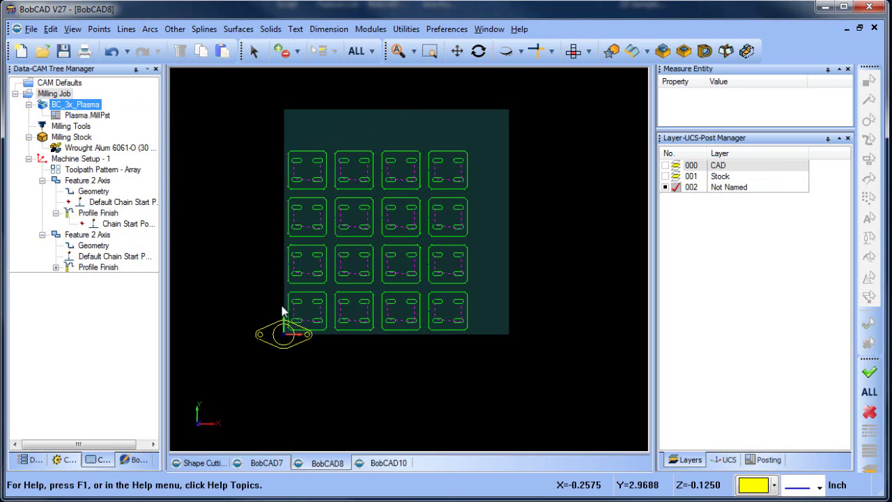
scroll(278, 299, "up", 2)
Translate the pasted flange to end point X 3.4141, Y 2.0106 over the bottom-left part.
middle_click_drag(354, 303, 360, 271)
scroll(360, 271, "up", 1)
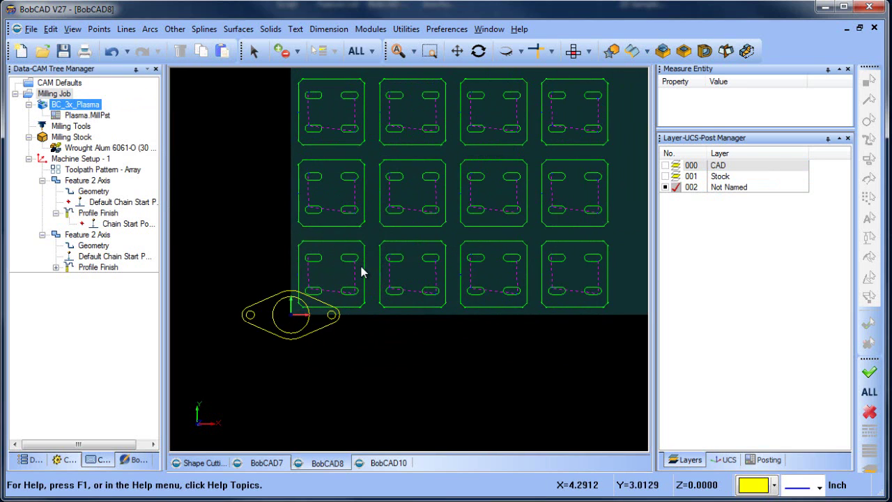
left_click(406, 28)
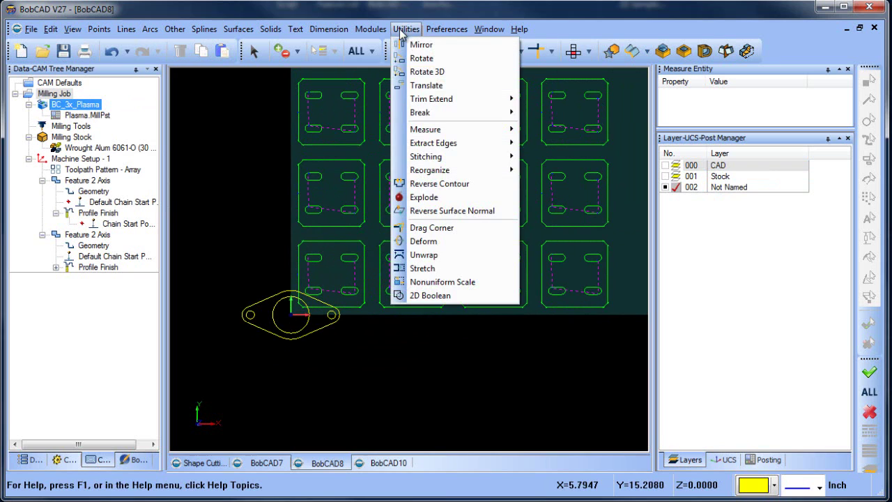
left_click(441, 91)
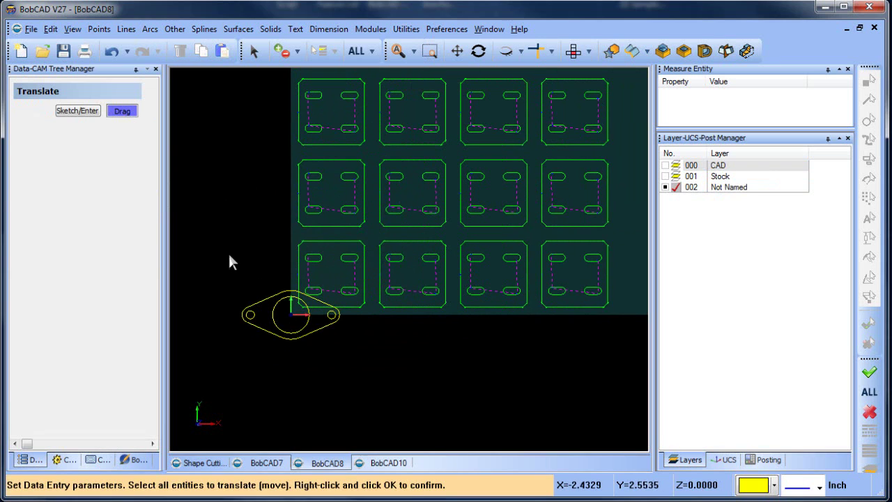
left_click_drag(218, 256, 364, 346)
right_click(390, 286)
left_click(396, 291)
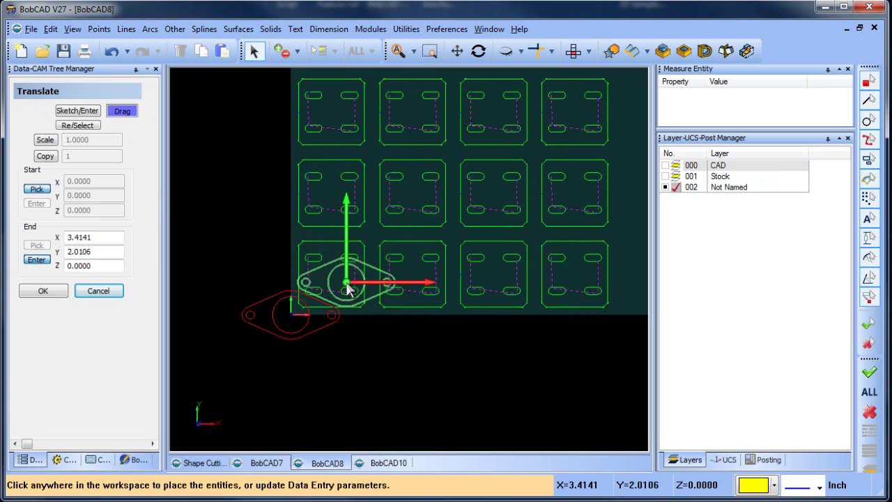
left_click(50, 290)
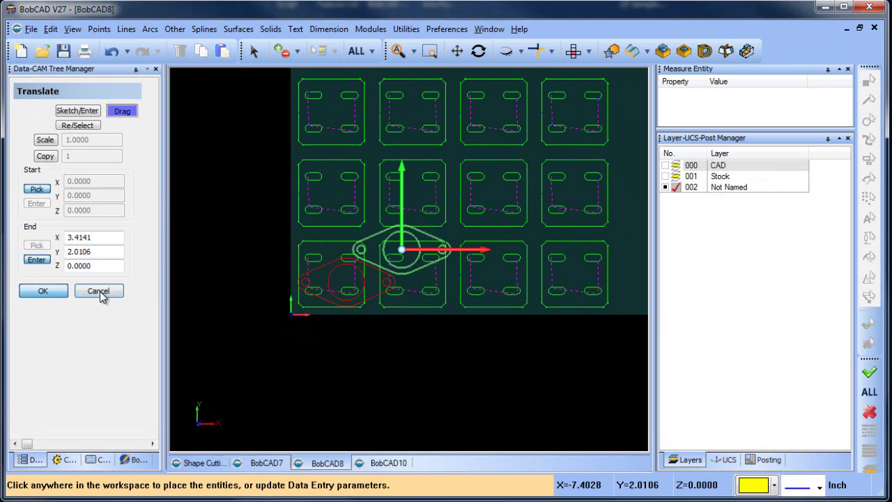
left_click(100, 291)
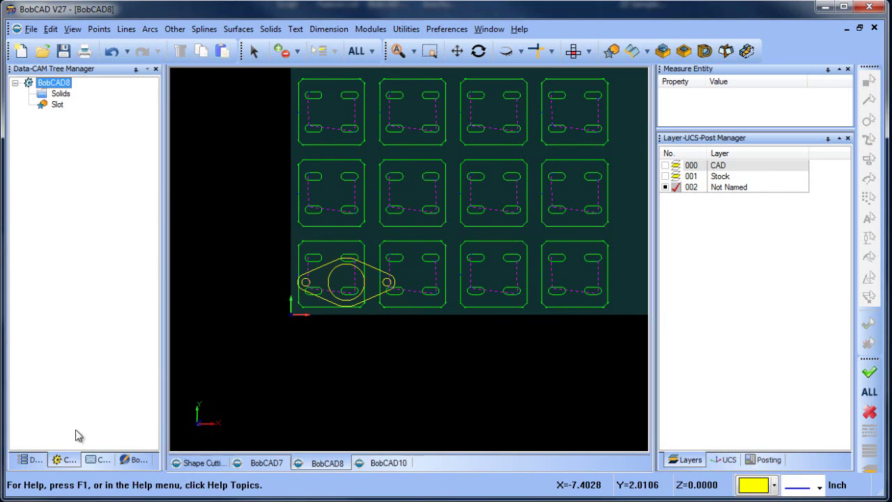
Re-select the first feature's geometry as the three holes and compute its Profile Finish.
left_click(98, 460)
left_click(92, 192)
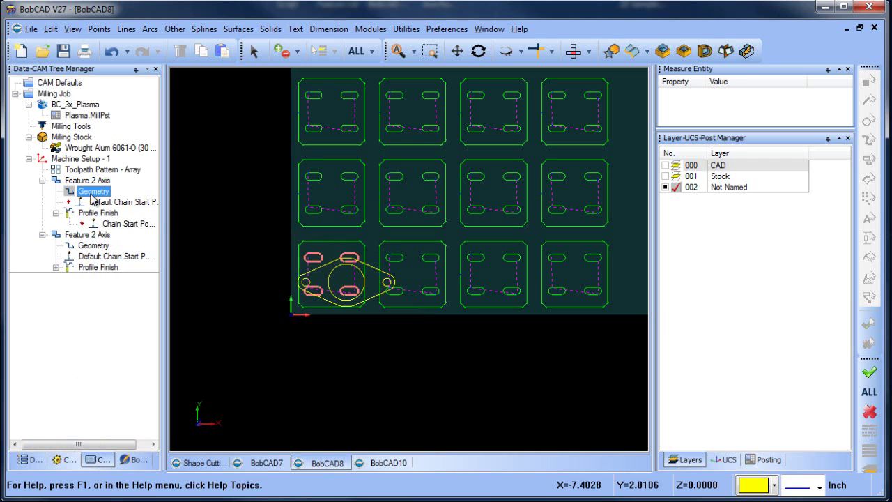
right_click(94, 200)
left_click(130, 201)
scroll(372, 302, "up", 3)
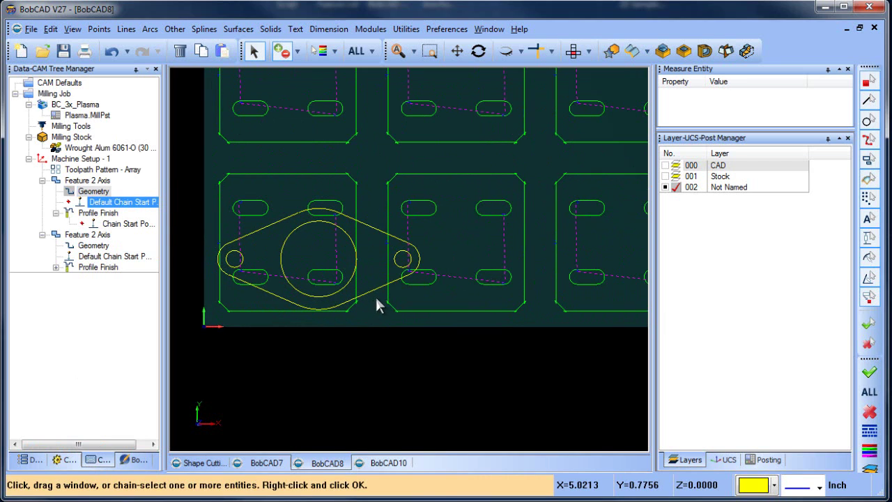
left_click(394, 267)
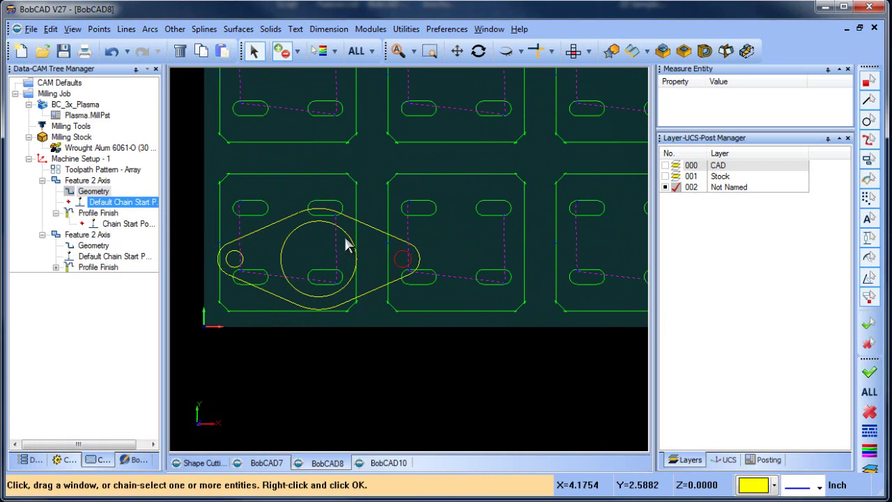
left_click(286, 240)
left_click(236, 258)
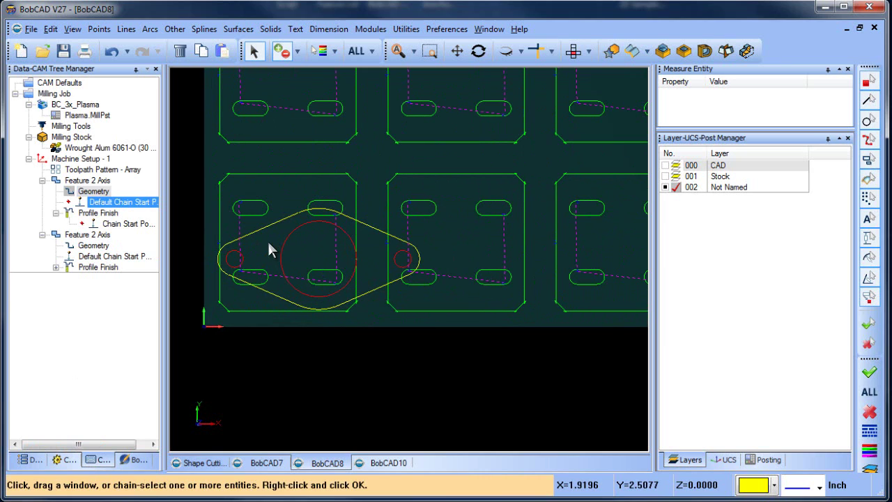
right_click(269, 249)
right_click(120, 213)
left_click(153, 222)
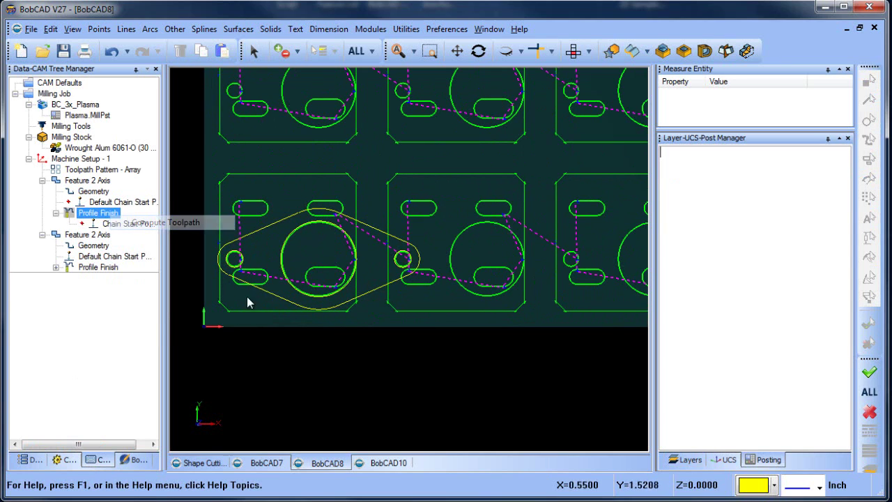
Restart geometry re-selection for the first feature and open the Feature 2 Axis options.
left_click(94, 246)
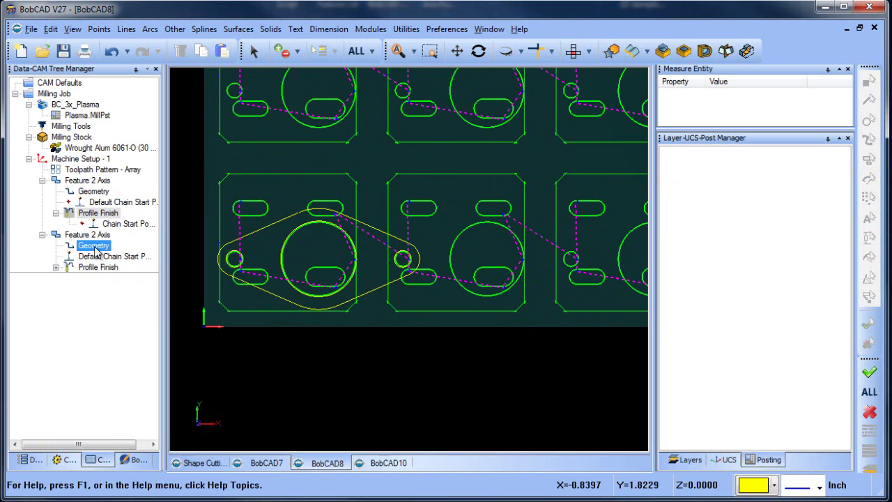
right_click(104, 192)
left_click(103, 197)
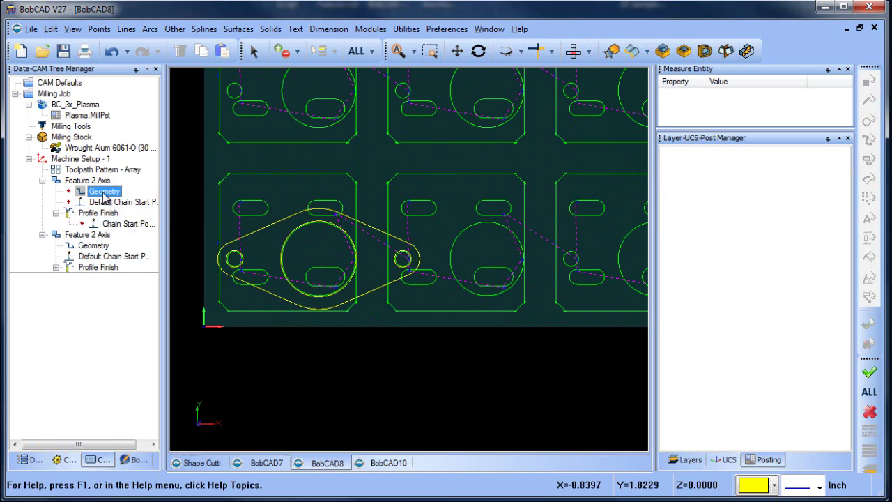
right_click(103, 196)
left_click(136, 198)
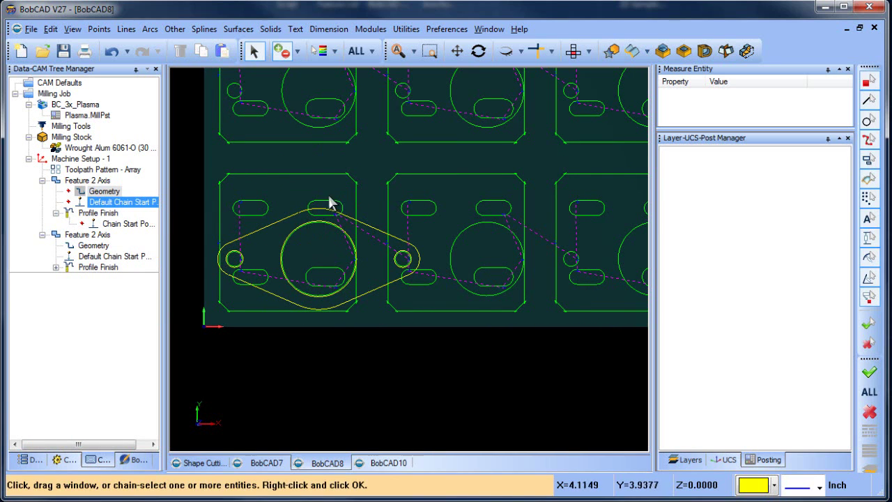
scroll(327, 211, "down", 3)
scroll(361, 221, "up", 1)
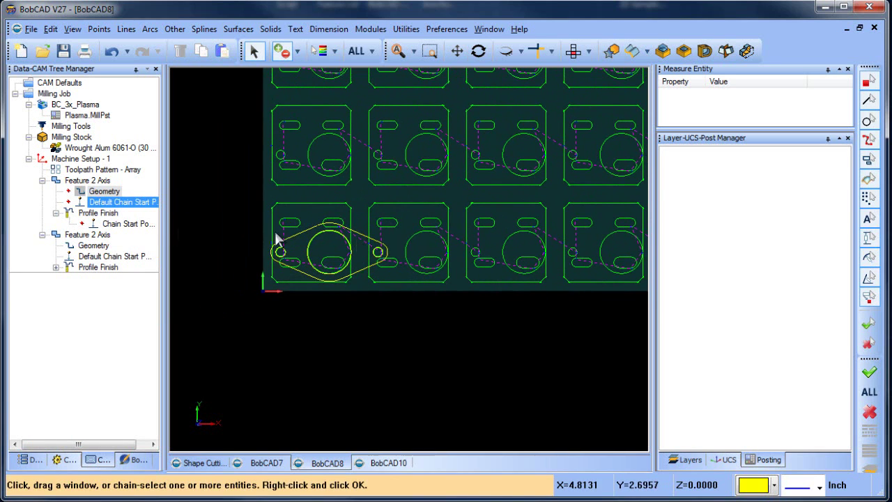
right_click(90, 181)
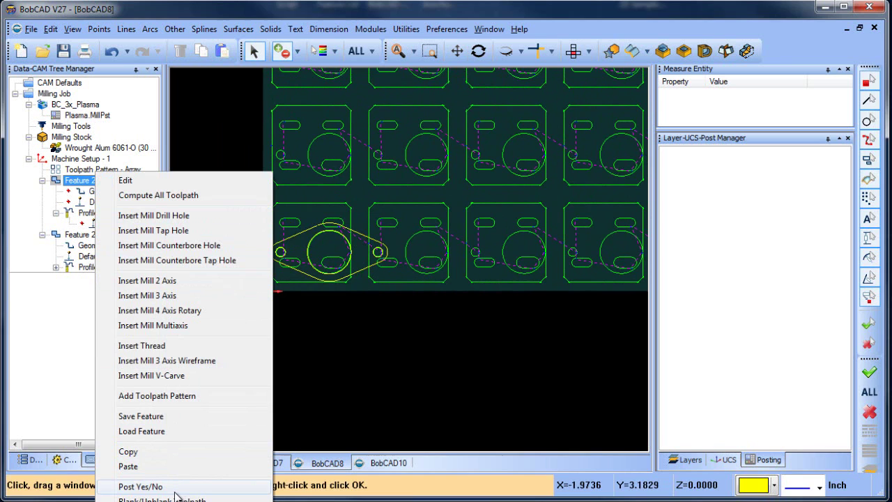
left_click(174, 500)
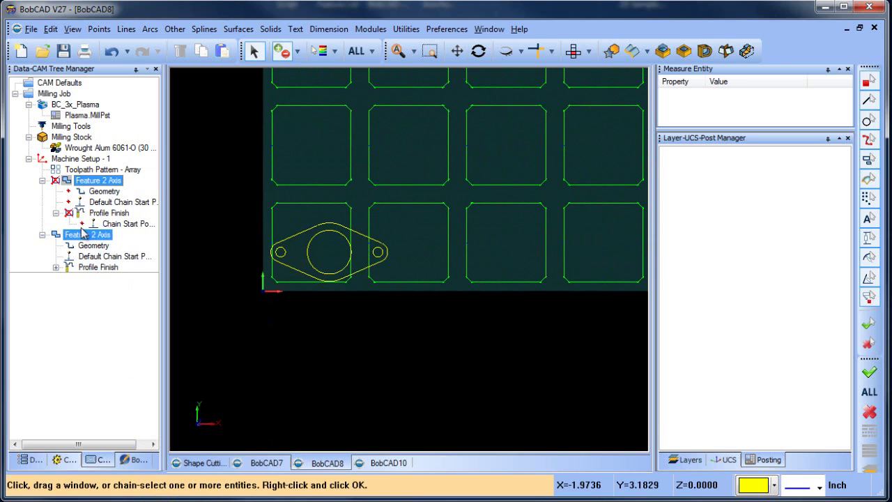
Hide all stock toolpaths, then chain the centre bore and both bolt holes as geometry.
right_click(81, 159)
left_click(171, 439)
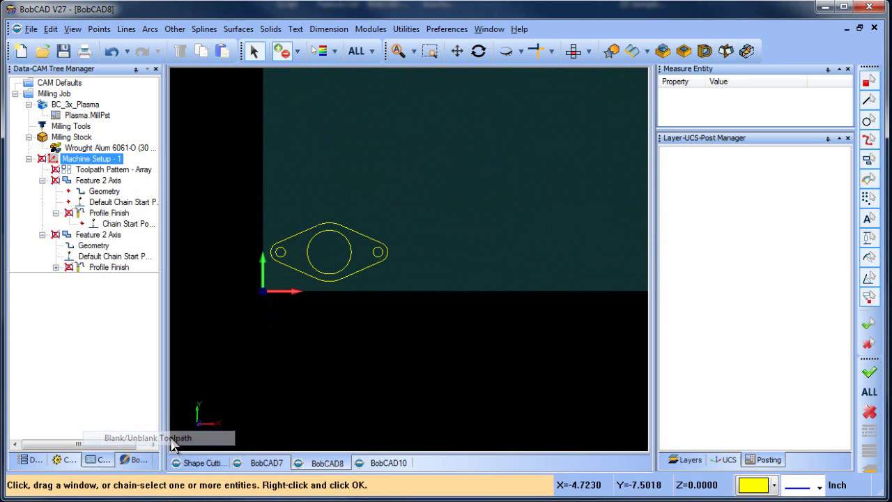
left_click(104, 193)
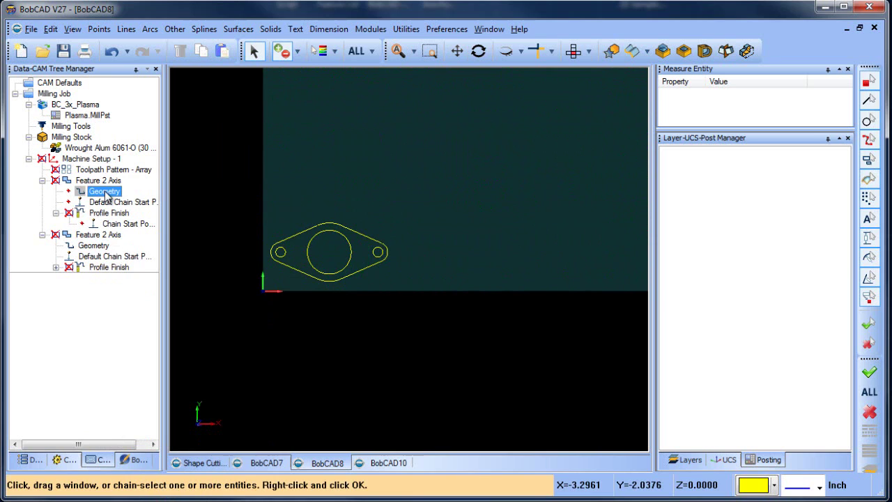
right_click(107, 197)
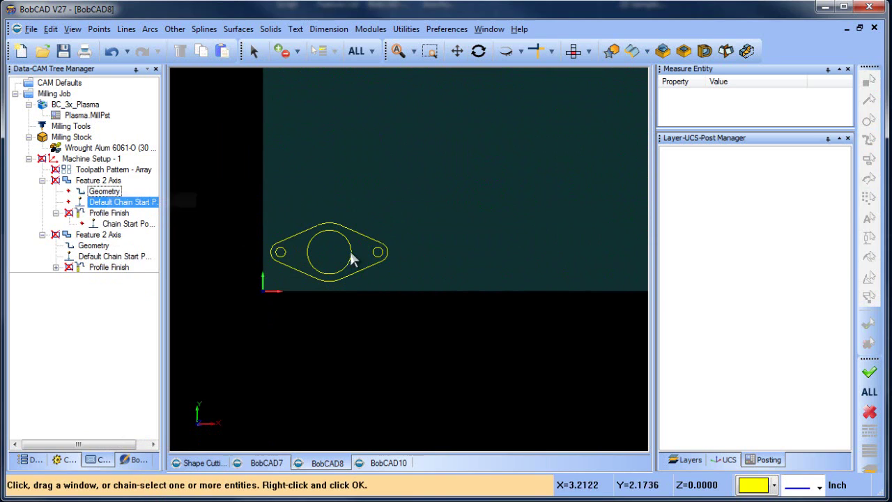
left_click(376, 256)
left_click(338, 231)
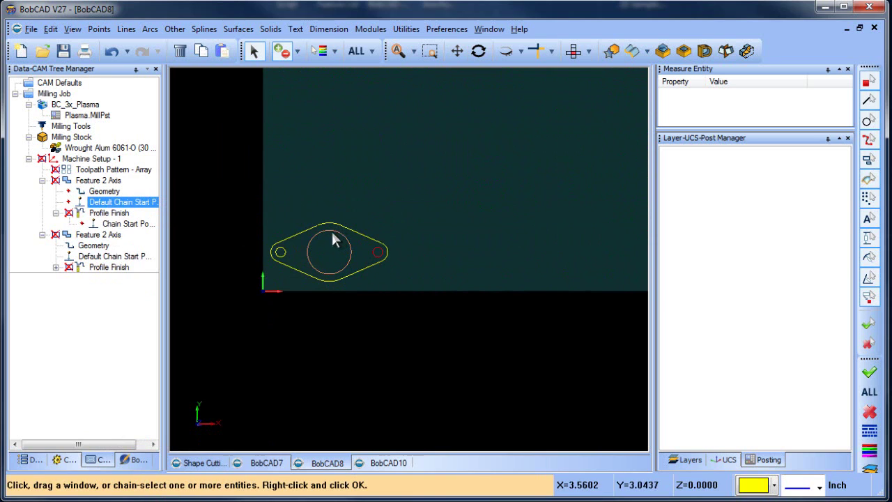
left_click(281, 253)
right_click(301, 266)
left_click(109, 213)
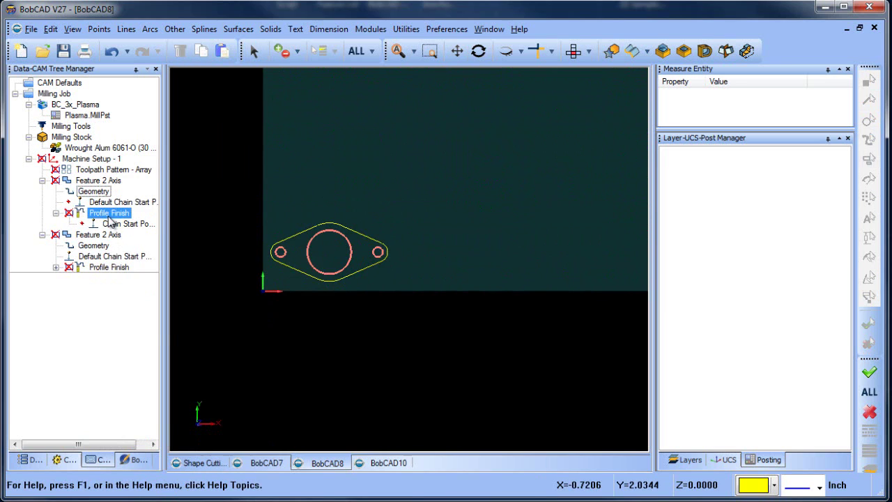
Regenerate the inside profile toolpath for the three holes.
right_click(109, 217)
left_click(160, 224)
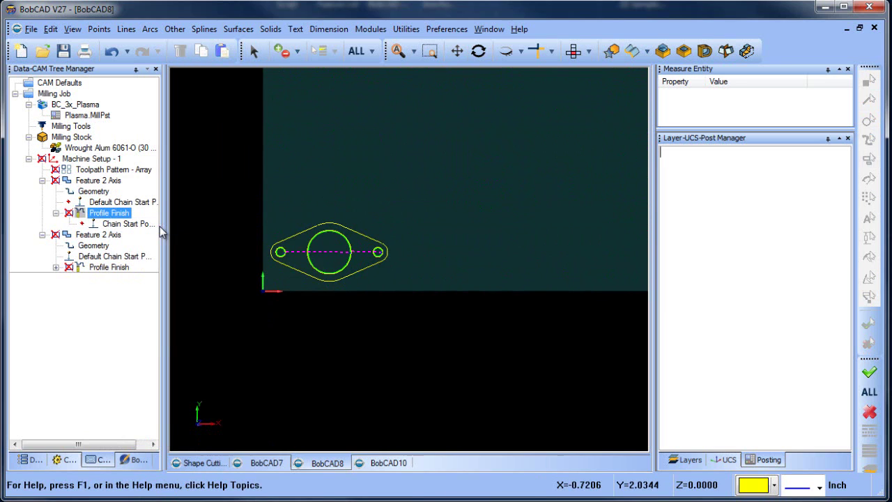
left_click(126, 223)
left_click(95, 246)
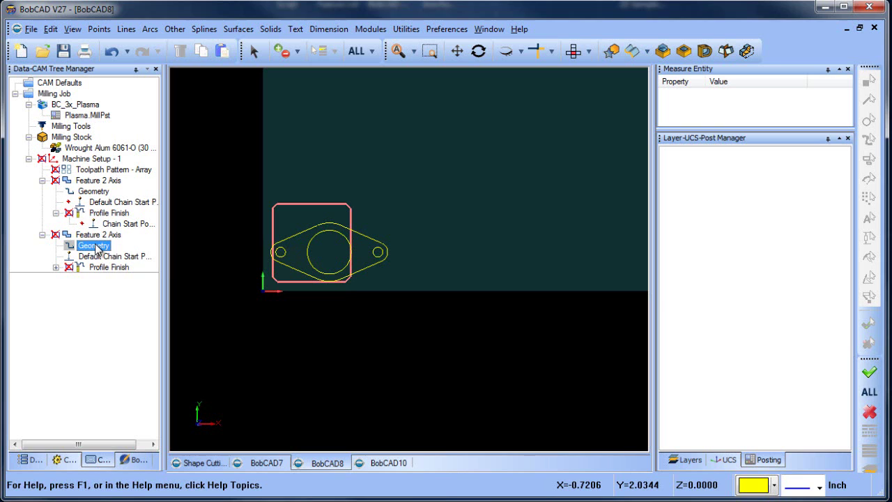
Re-select the second feature's geometry as the flange's outer outline and compute its toolpath.
right_click(96, 248)
key("Escape")
right_click(96, 247)
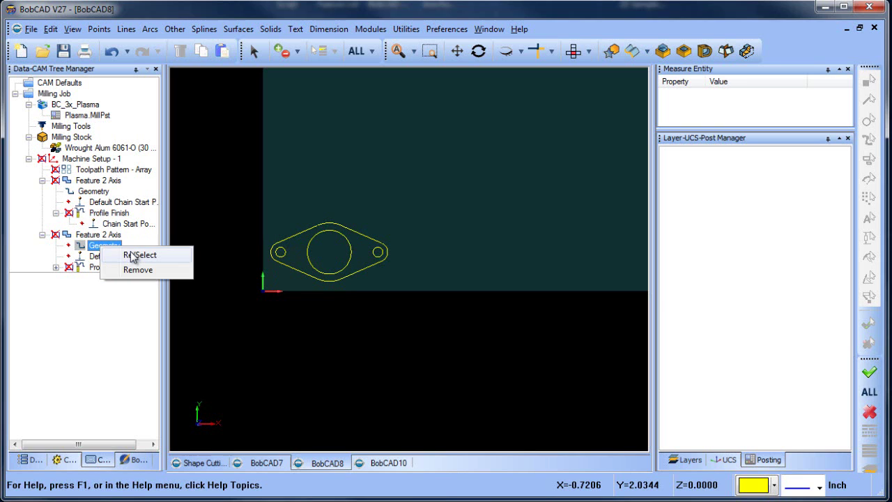
left_click(131, 254)
left_click(299, 271)
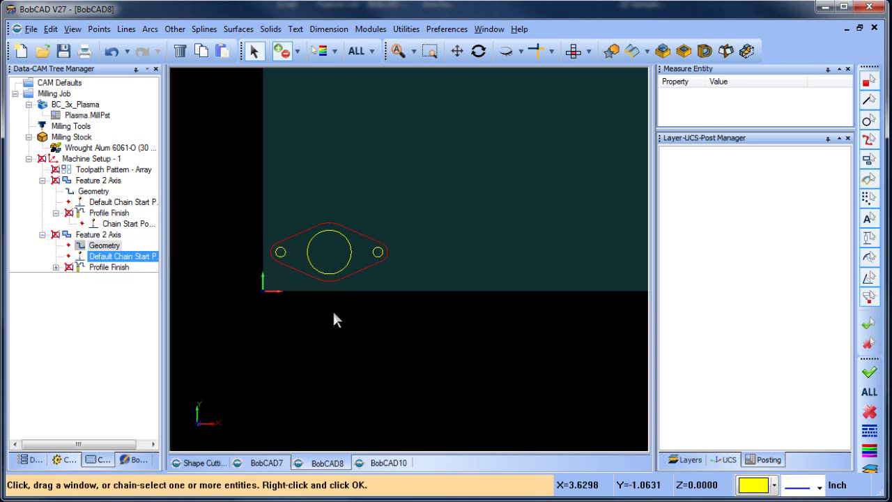
right_click(332, 309)
left_click(97, 267)
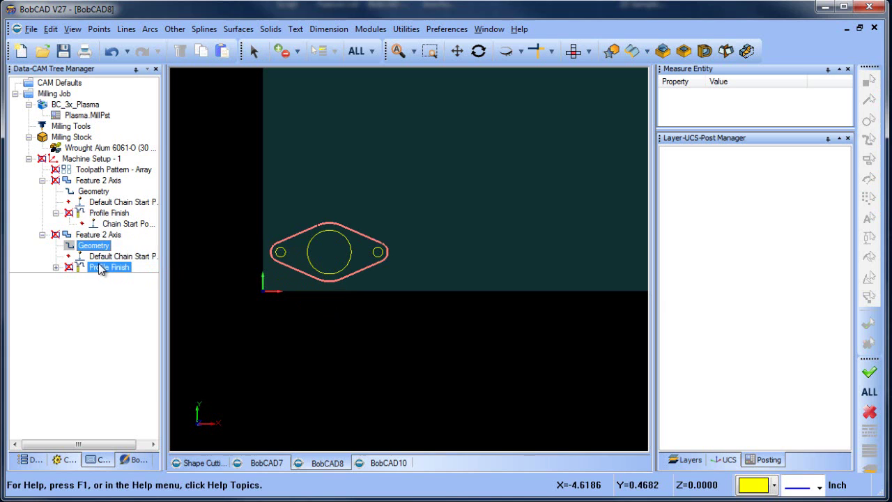
right_click(99, 267)
left_click(141, 274)
Move the outer chain start point to the left arc junction and recompute the toolpath.
left_click(127, 254)
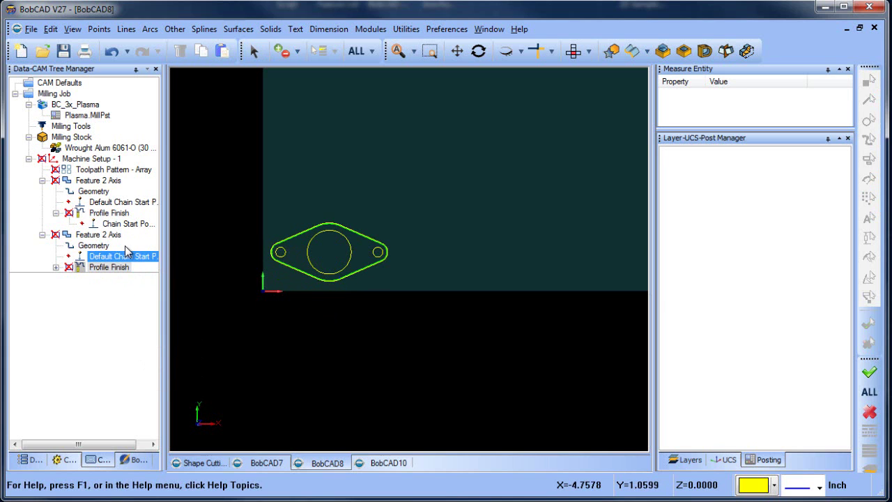
scroll(272, 261, "up", 6)
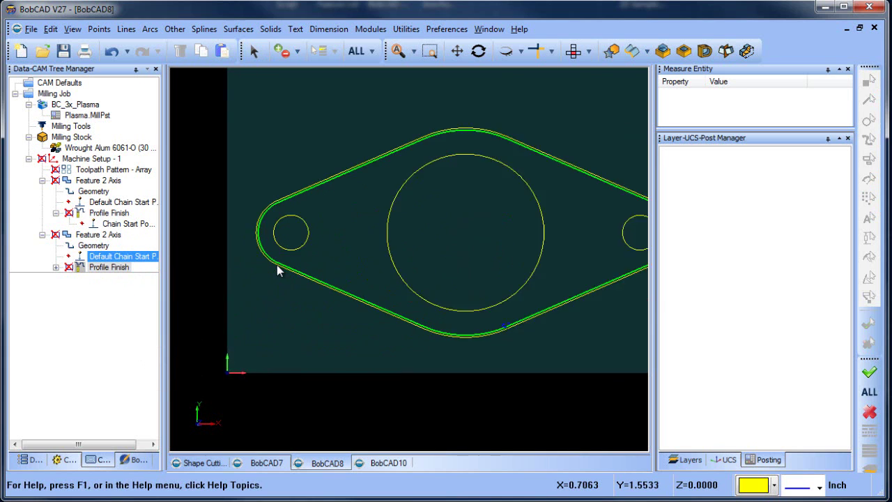
right_click(115, 259)
left_click(150, 262)
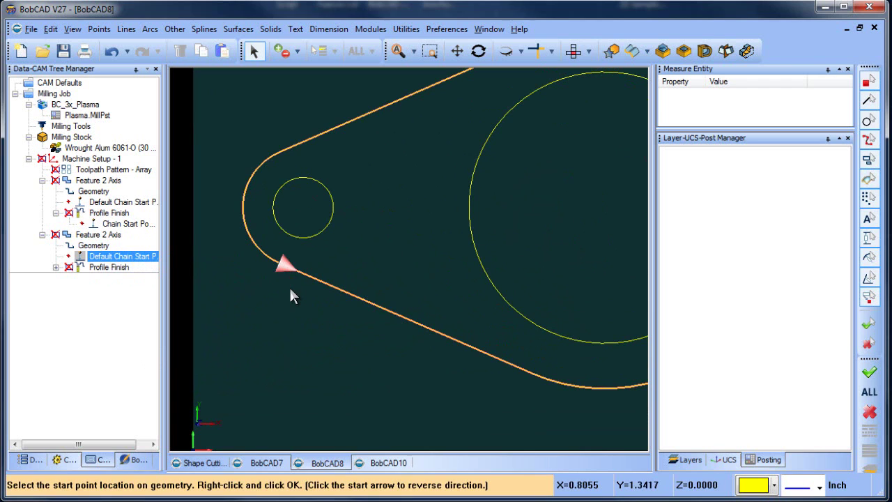
left_click(294, 277)
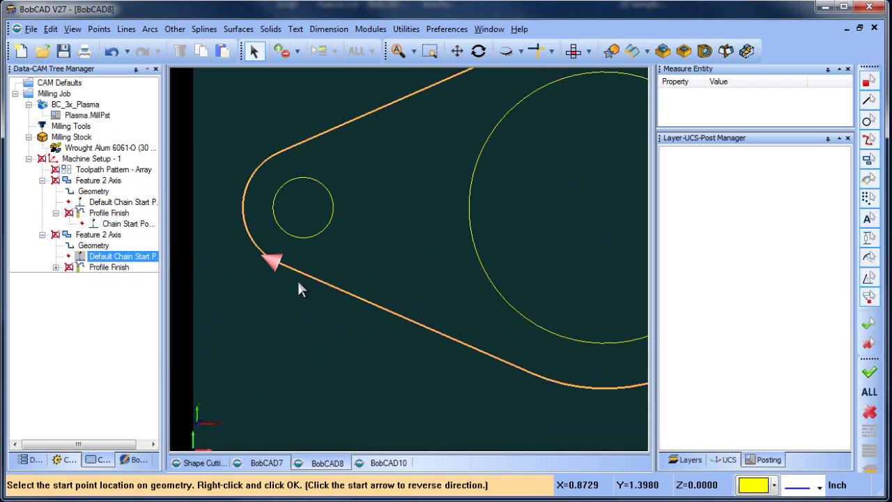
right_click(102, 268)
left_click(150, 281)
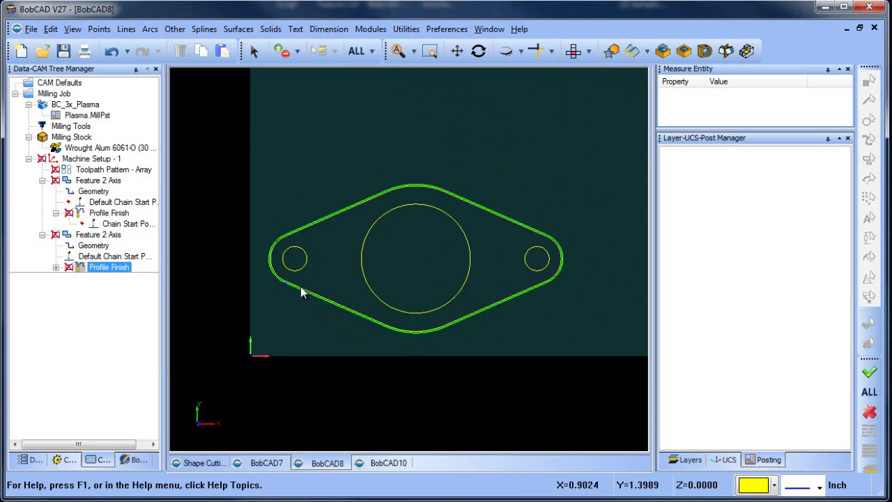
left_click_drag(109, 212, 90, 164)
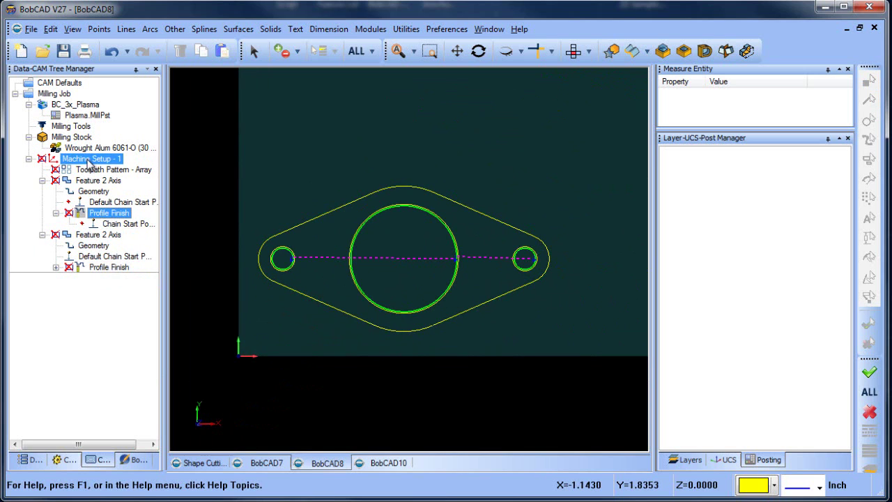
right_click(89, 164)
Show all the arrayed toolpaths again and frame the whole array in view.
left_click(160, 439)
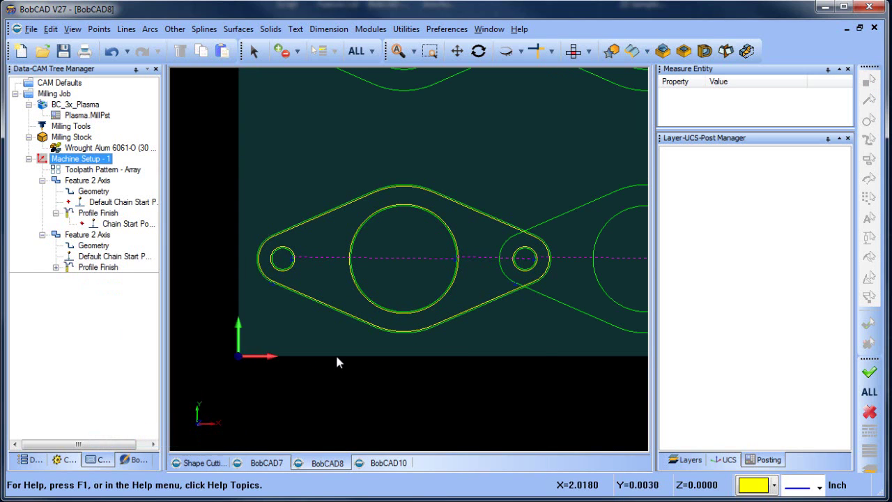
scroll(395, 299, "down", 3)
scroll(495, 297, "down", 5)
middle_click_drag(495, 295, 398, 300)
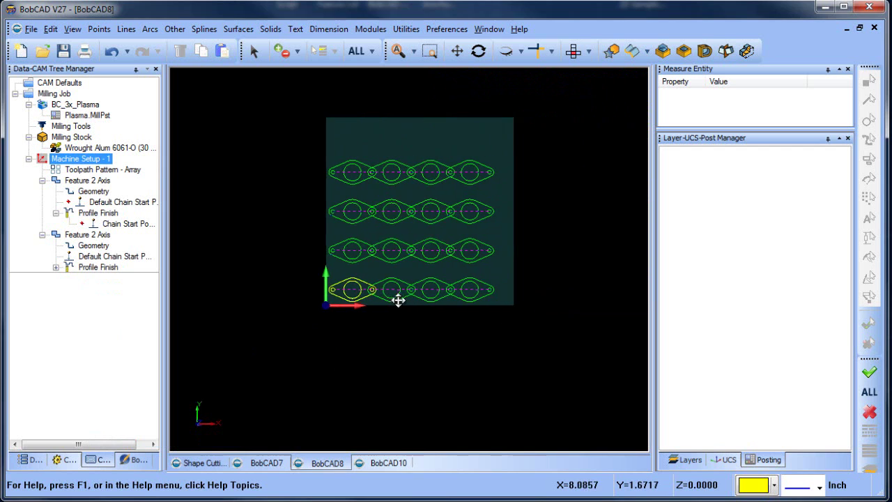
scroll(398, 300, "up", 5)
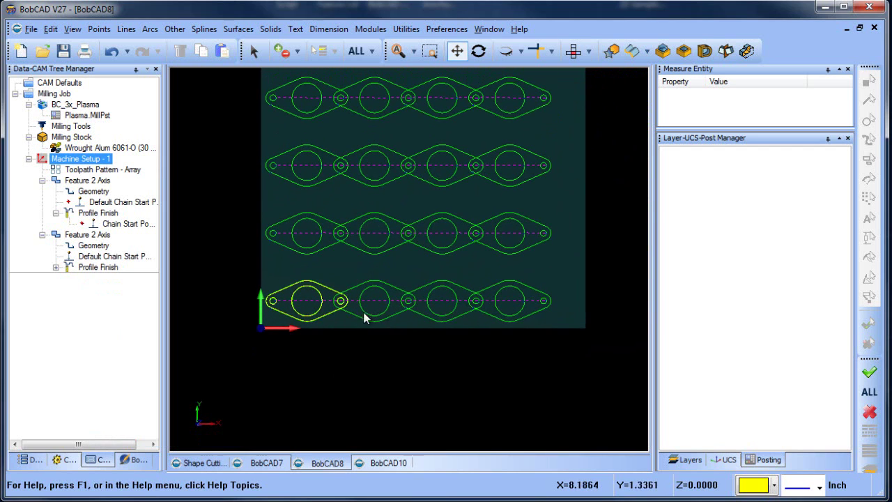
Edit the Toolpath Pattern - Array to use an X spacing of 6.25.
left_click(122, 171)
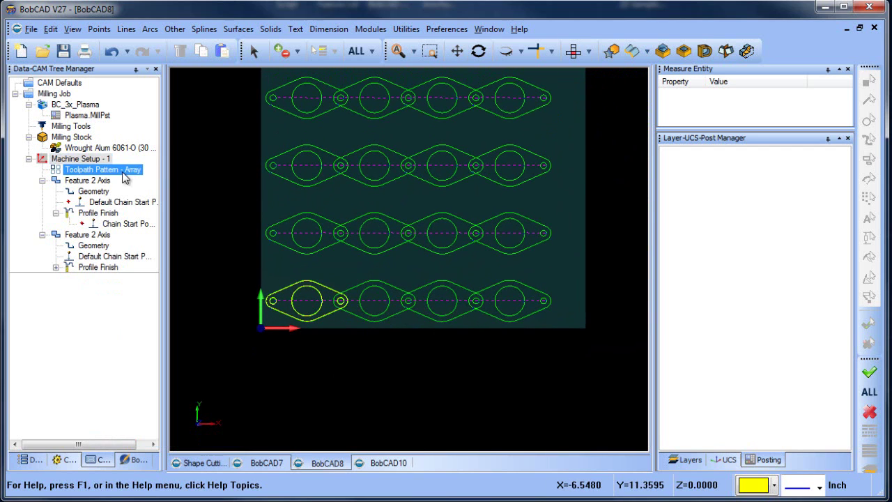
right_click(122, 172)
left_click(172, 195)
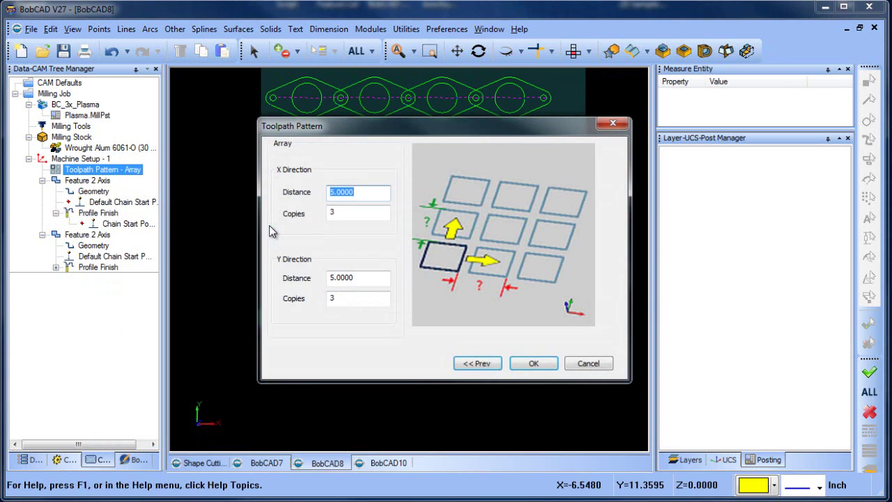
type("6.")
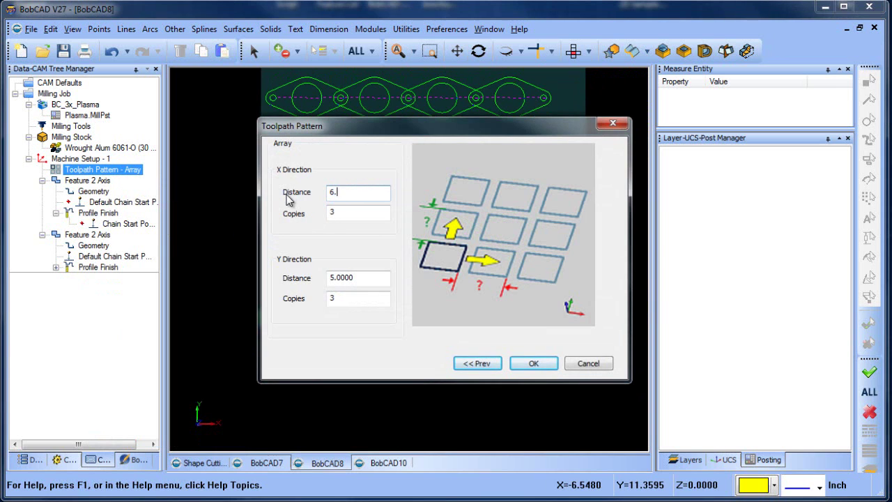
type("25")
left_click(534, 364)
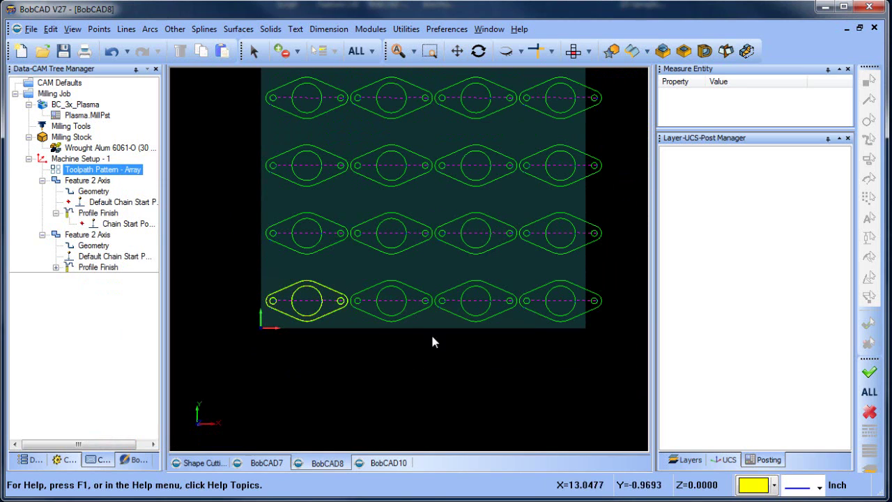
Re-edit the array to X Distance 6.5 with 2 X copies, centring the nest in view.
right_click(100, 175)
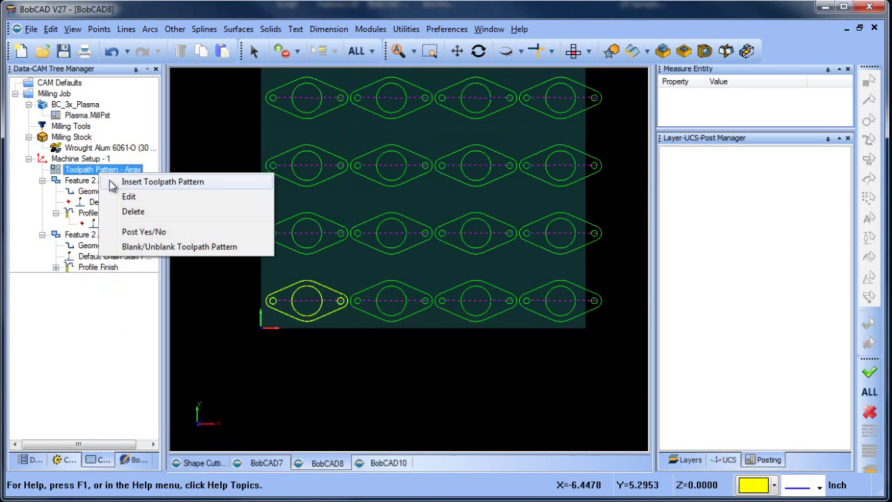
left_click(133, 198)
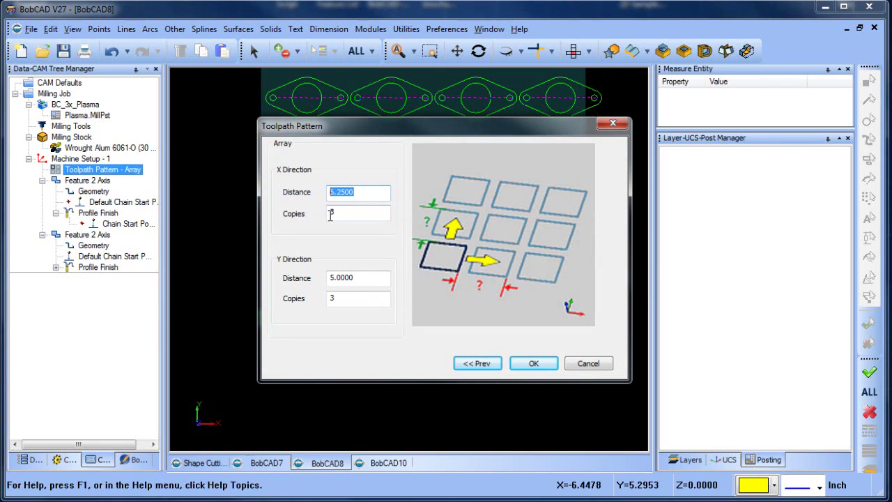
type("6.5")
key("Tab")
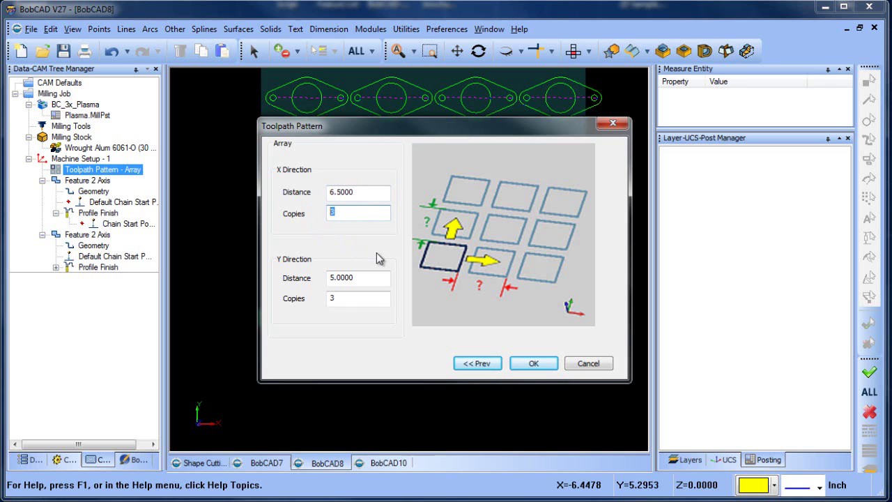
left_click(534, 363)
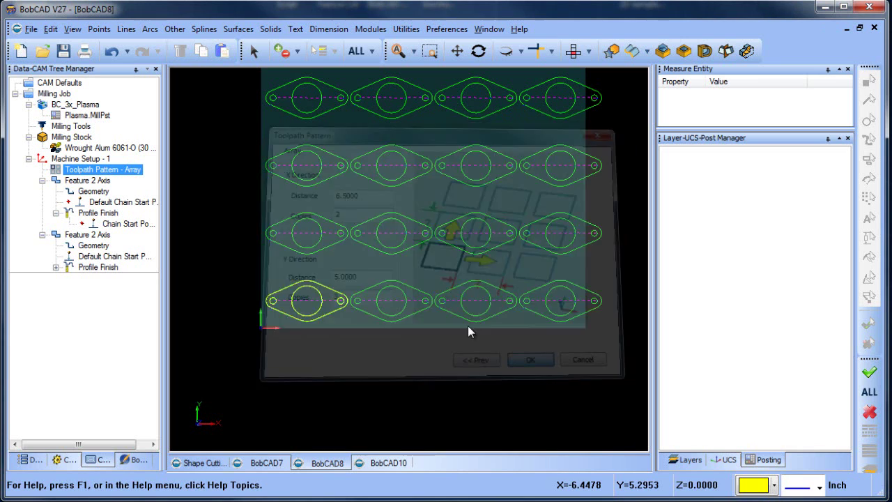
scroll(444, 315, "down", 3)
scroll(442, 313, "up", 1)
middle_click_drag(442, 312, 423, 333)
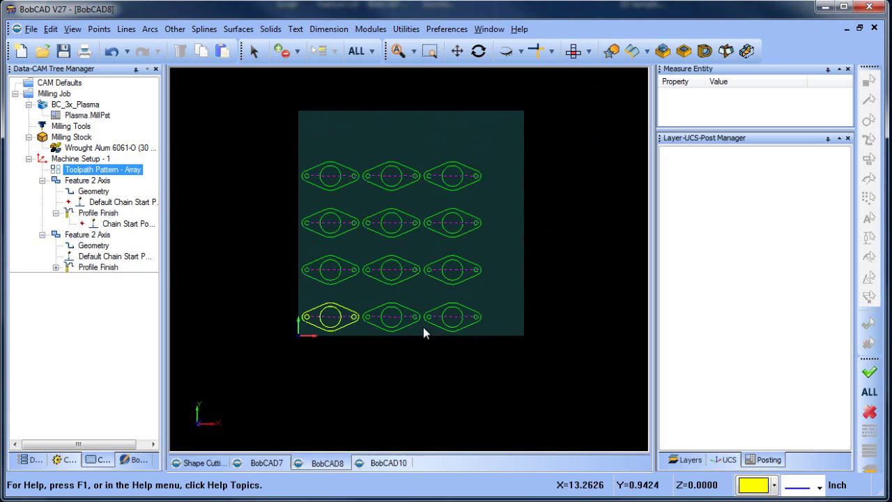